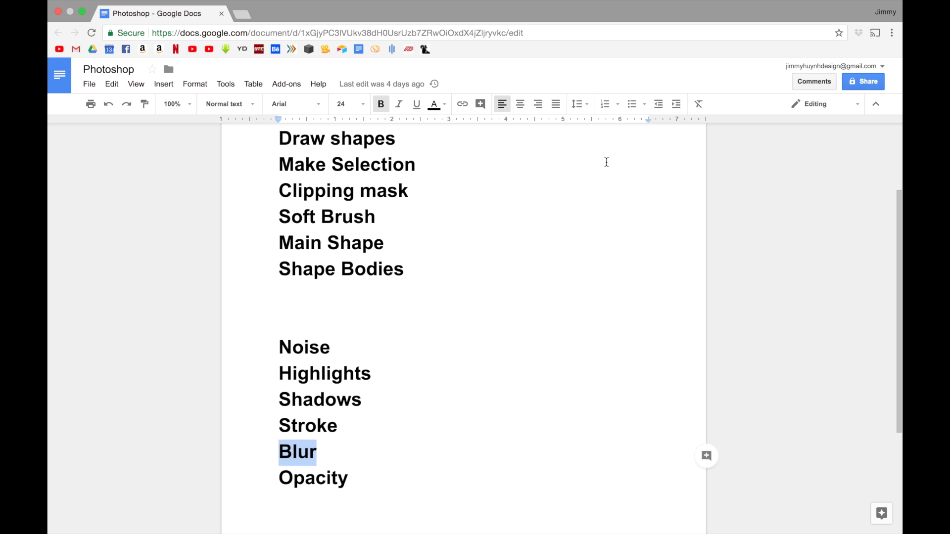
# Review the Photoshop notes, highlighting the list from Noise to Opacity, and switch to Photoshop
pyautogui.click(462, 244)
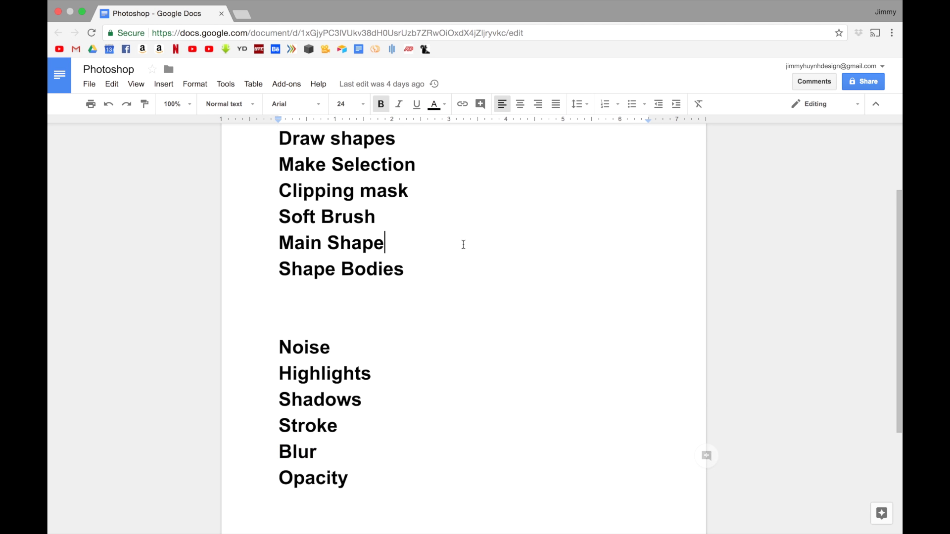
pyautogui.scroll(2, 441, 259)
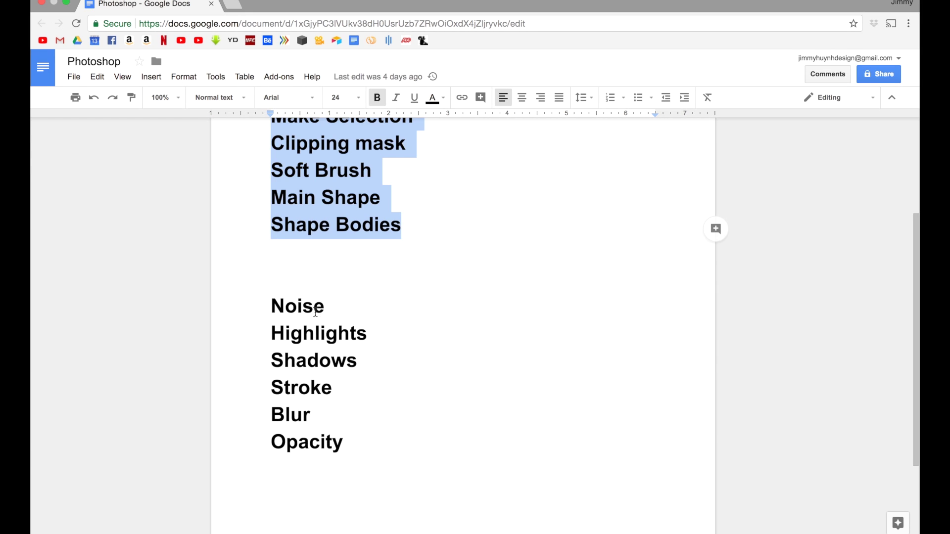
pyautogui.moveTo(262, 305); pyautogui.dragTo(372, 439)
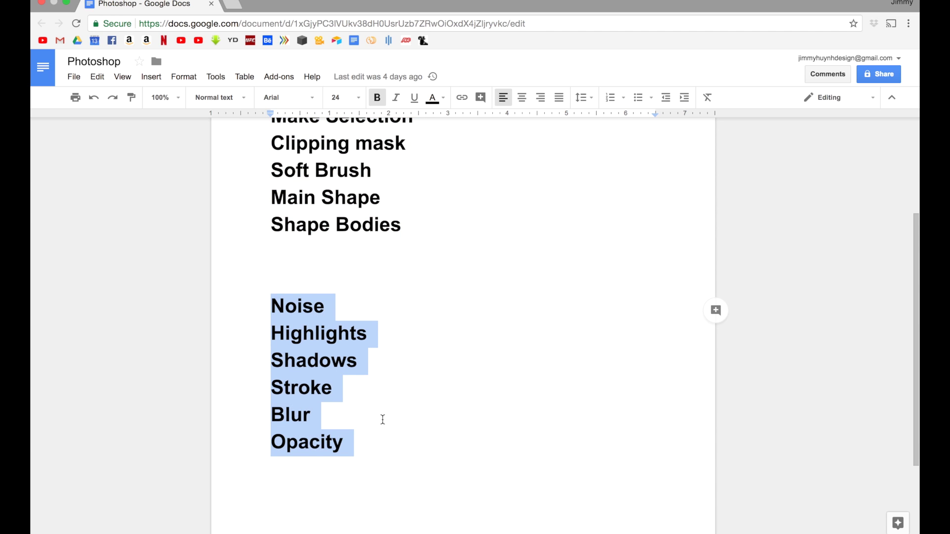
pyautogui.click(383, 420)
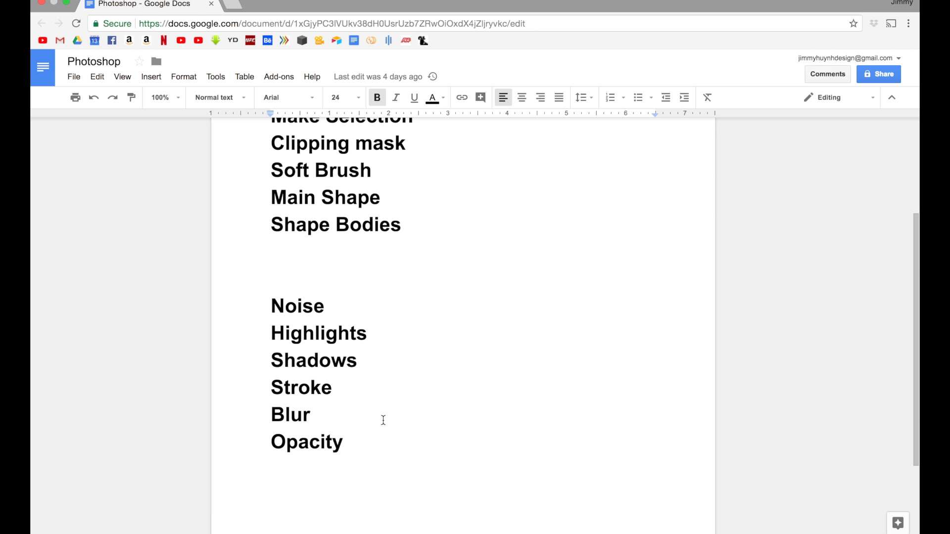
pyautogui.hotkey('ctrl', 'Left')
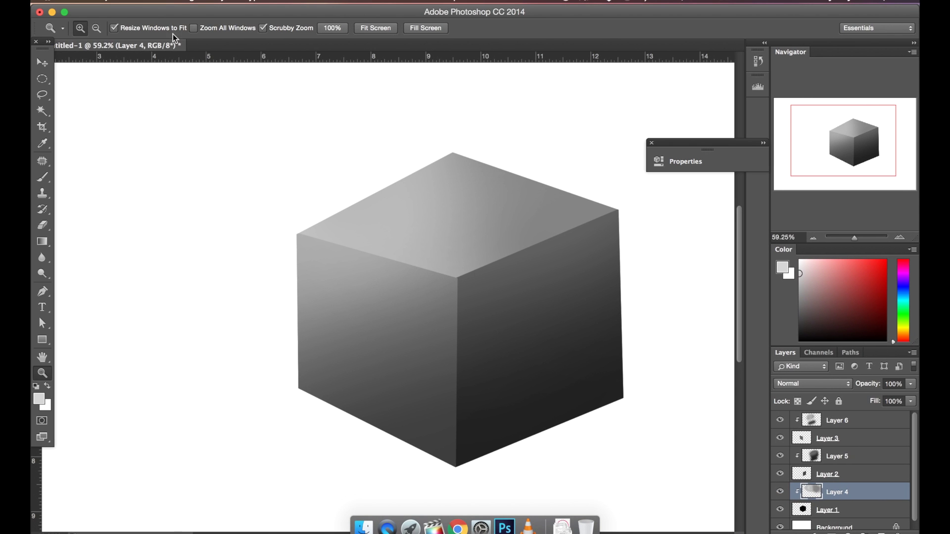
# Add uniform monochromatic noise of 9.51% to Layer 4, the shading of the cube's top face
pyautogui.click(46, 63)
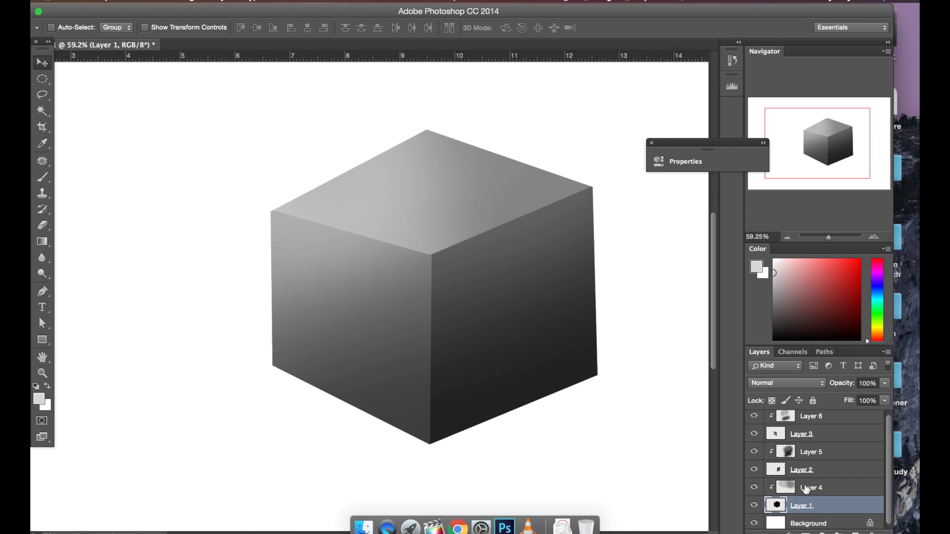
pyautogui.click(806, 489)
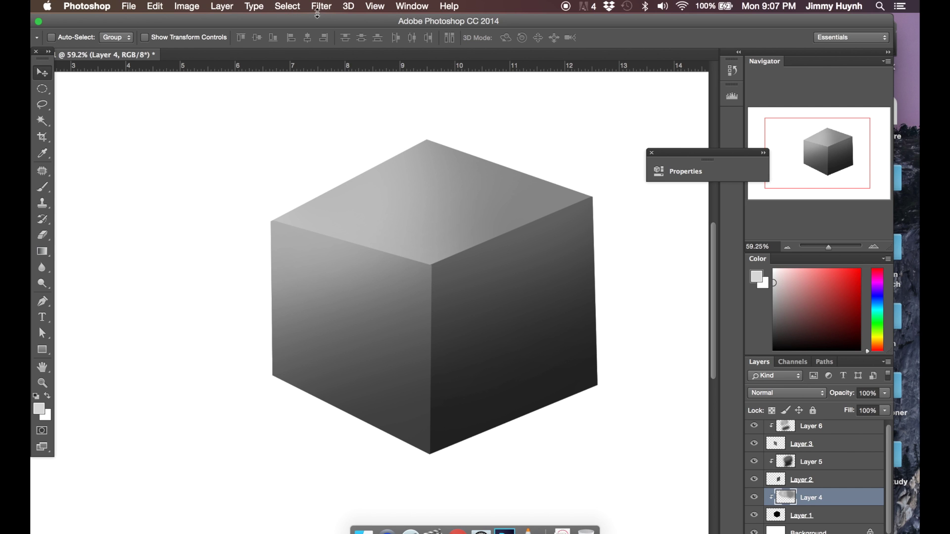
pyautogui.click(322, 6)
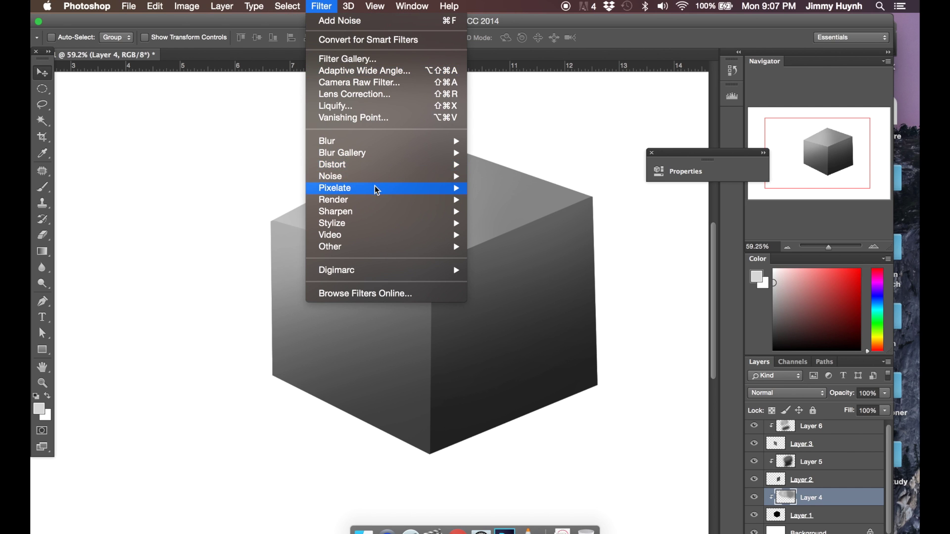
pyautogui.moveTo(378, 182)
pyautogui.click(505, 176)
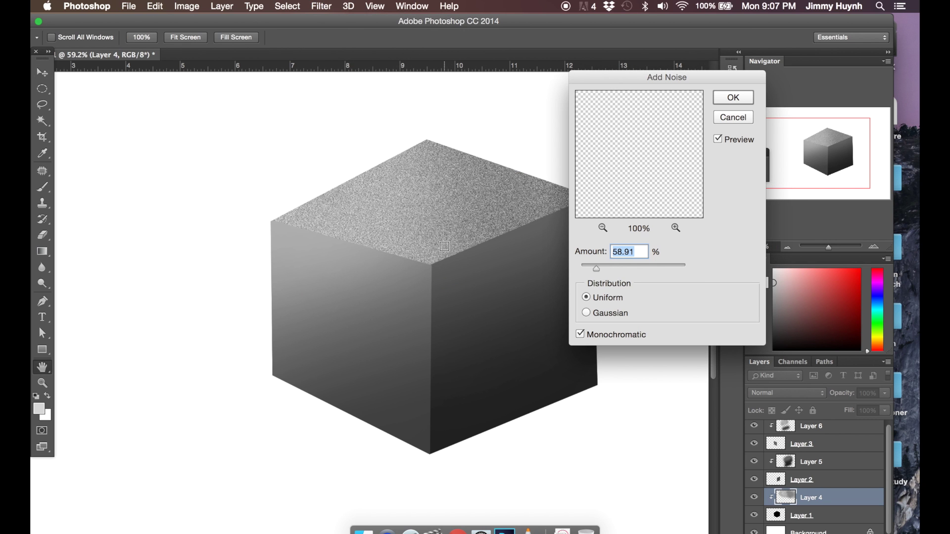
pyautogui.moveTo(598, 273); pyautogui.dragTo(584, 272)
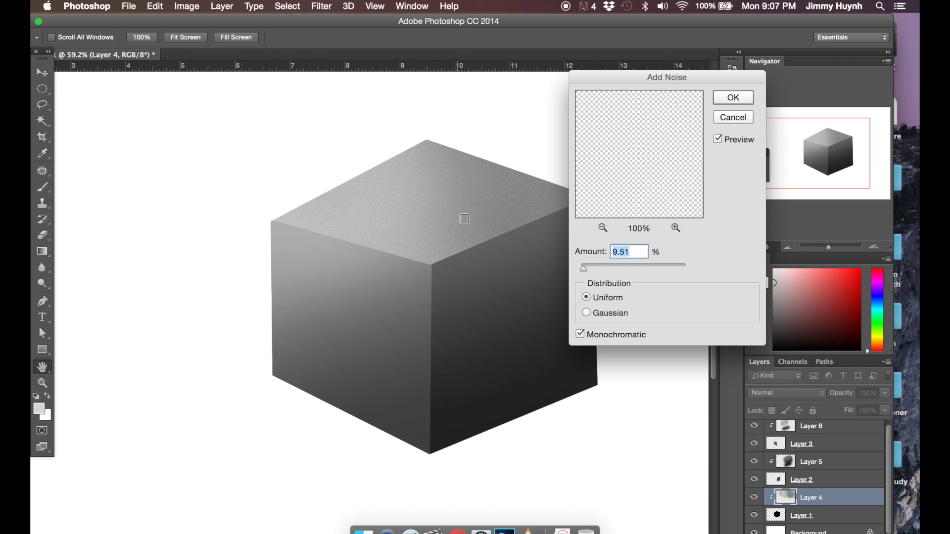
pyautogui.click(737, 99)
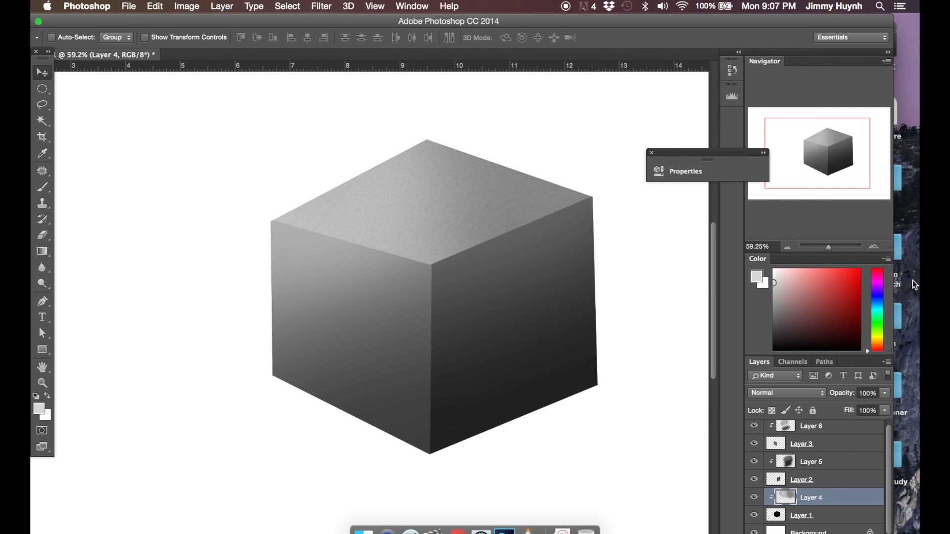
# Inspect the top face's grain up close, and add the same 9.51% uniform monochromatic noise to Layer 5, the right face's shading
pyautogui.moveTo(831, 247); pyautogui.dragTo(836, 254)
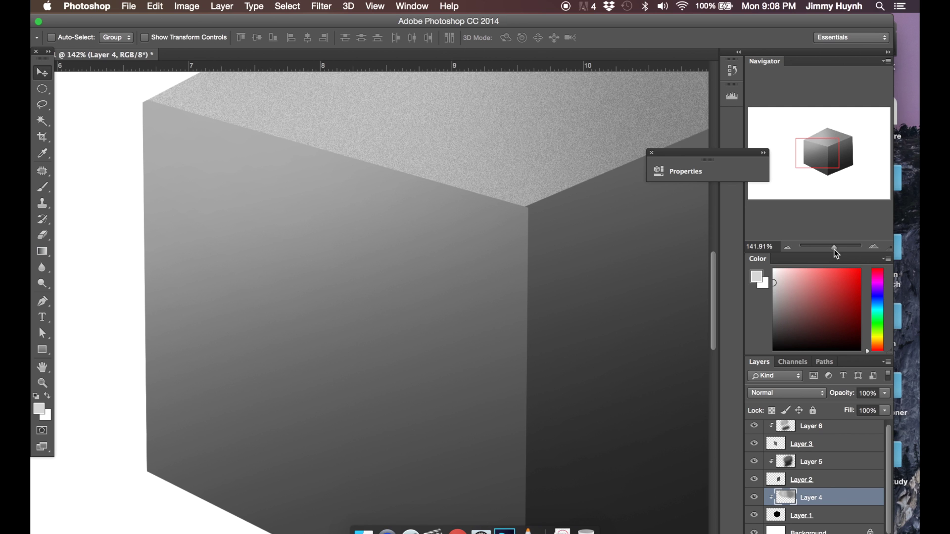
pyautogui.moveTo(819, 165); pyautogui.dragTo(828, 155)
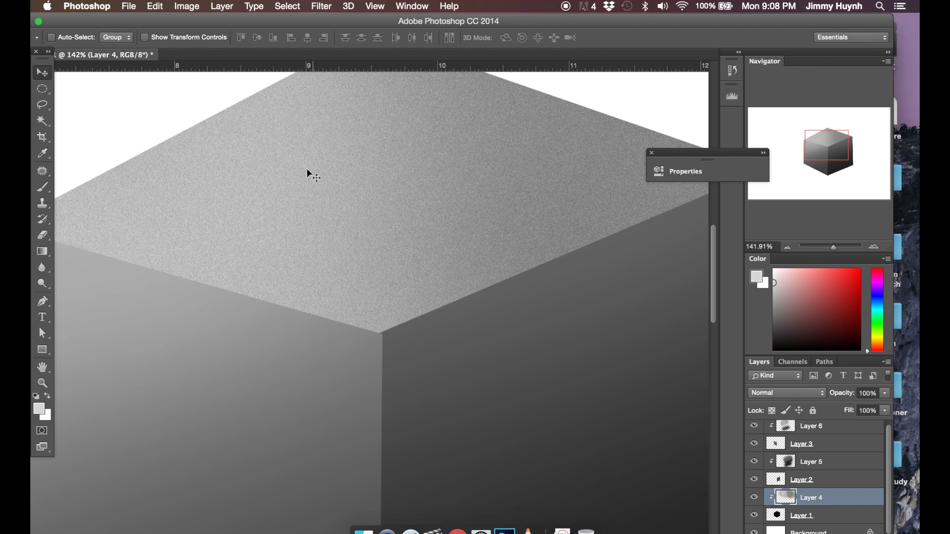
pyautogui.click(832, 249)
pyautogui.moveTo(834, 252); pyautogui.dragTo(831, 251)
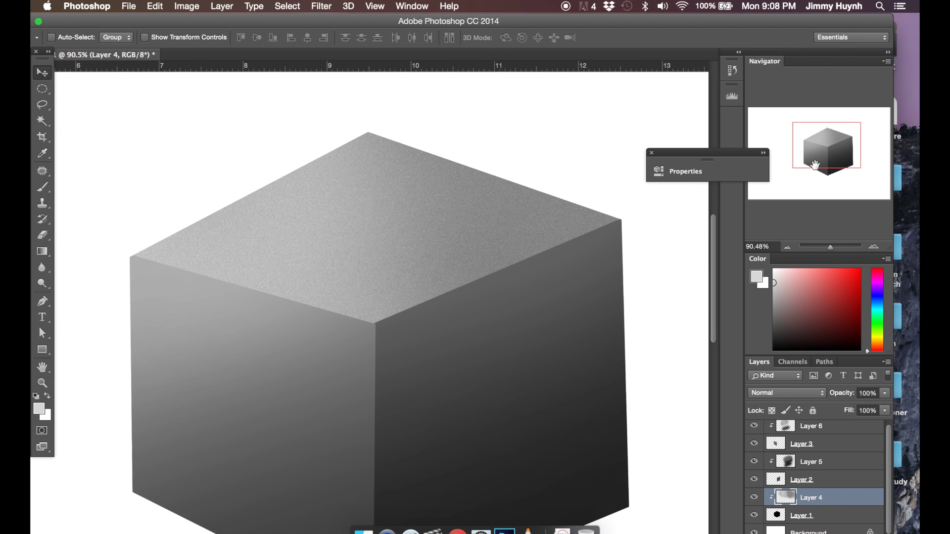
pyautogui.moveTo(815, 164); pyautogui.dragTo(817, 173)
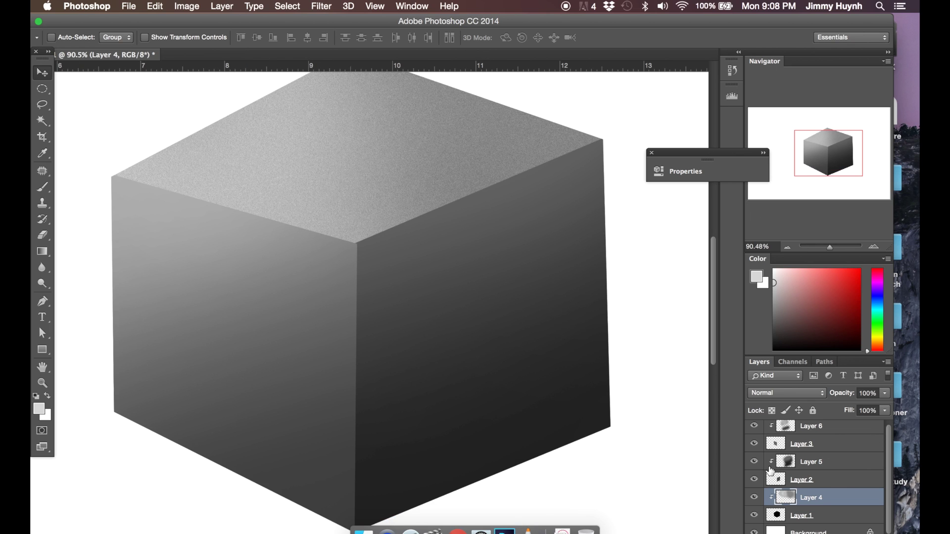
pyautogui.click(811, 468)
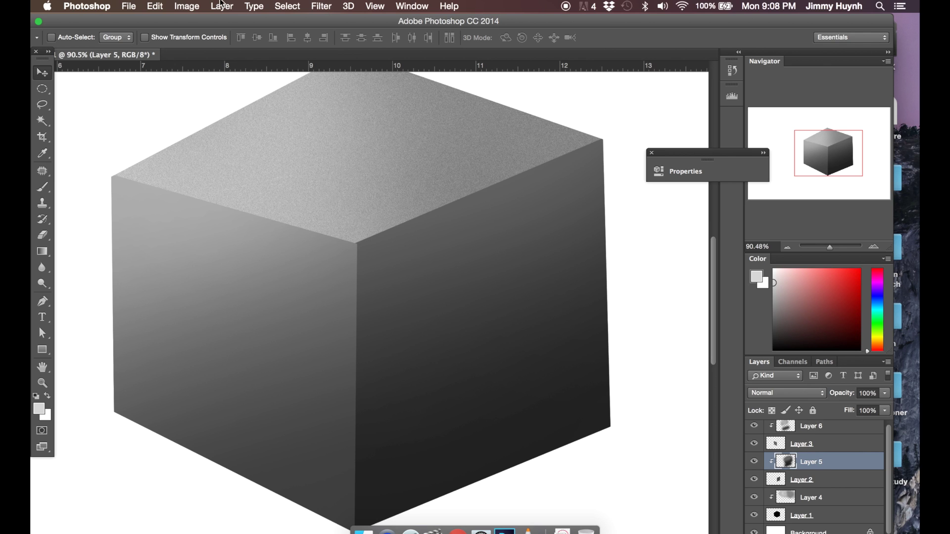
pyautogui.click(321, 6)
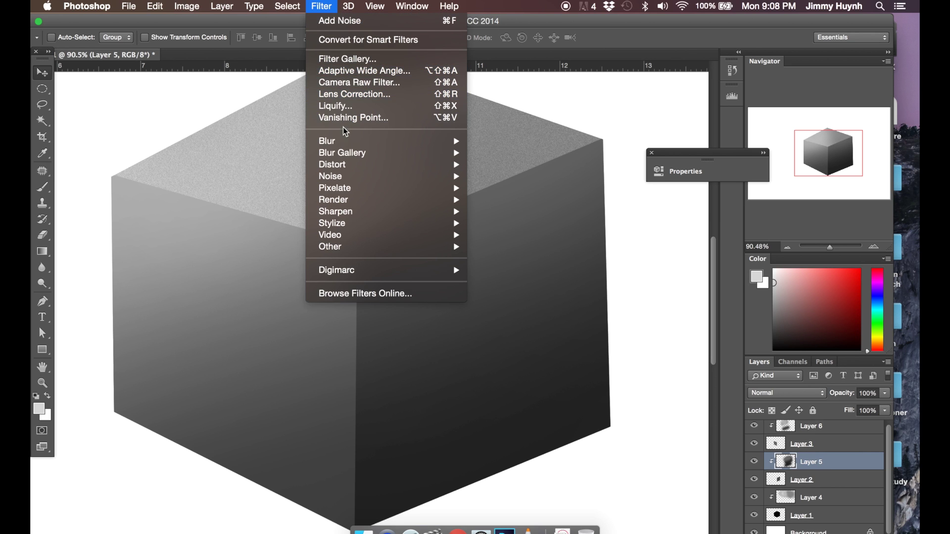
pyautogui.moveTo(378, 174)
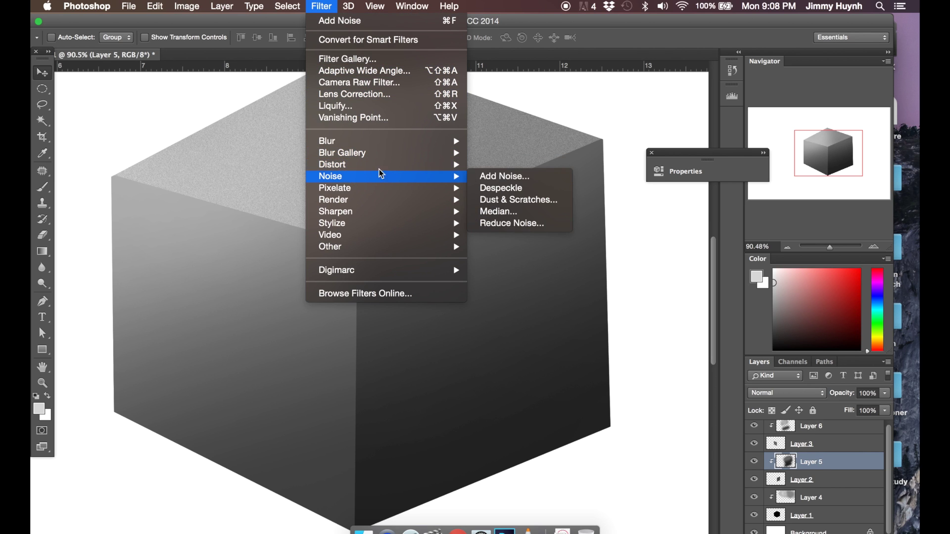
pyautogui.click(475, 177)
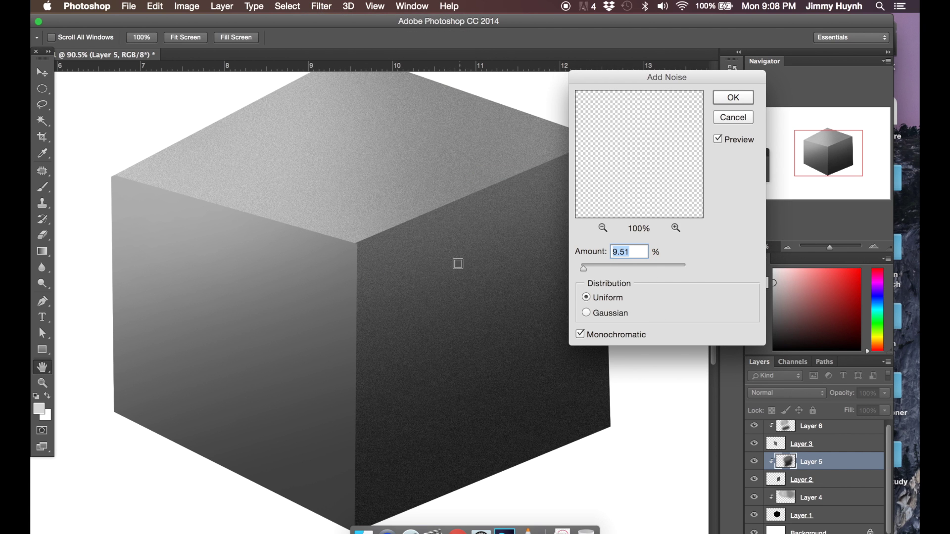
pyautogui.click(734, 97)
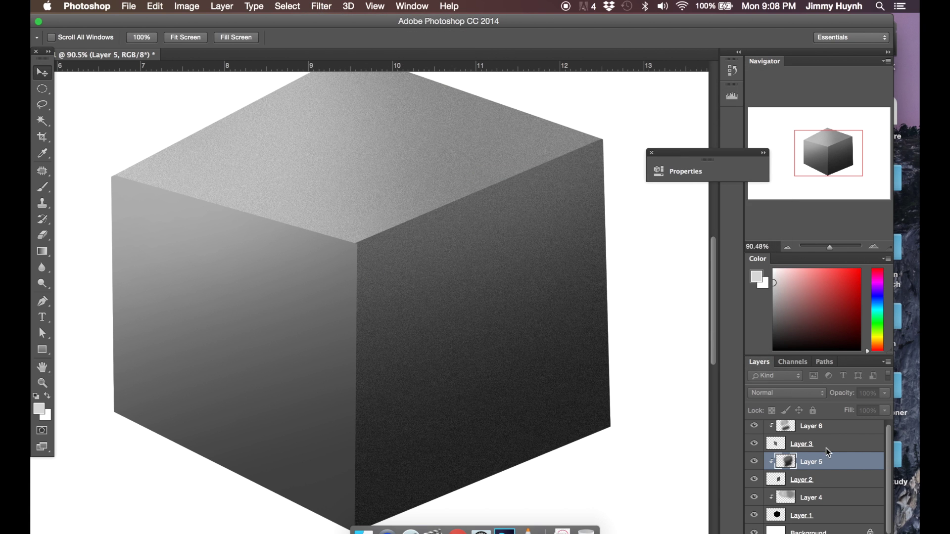
# Add 9.51% uniform monochromatic noise to Layer 6, the shading of the cube's left face
pyautogui.scroll(1, 888, 447)
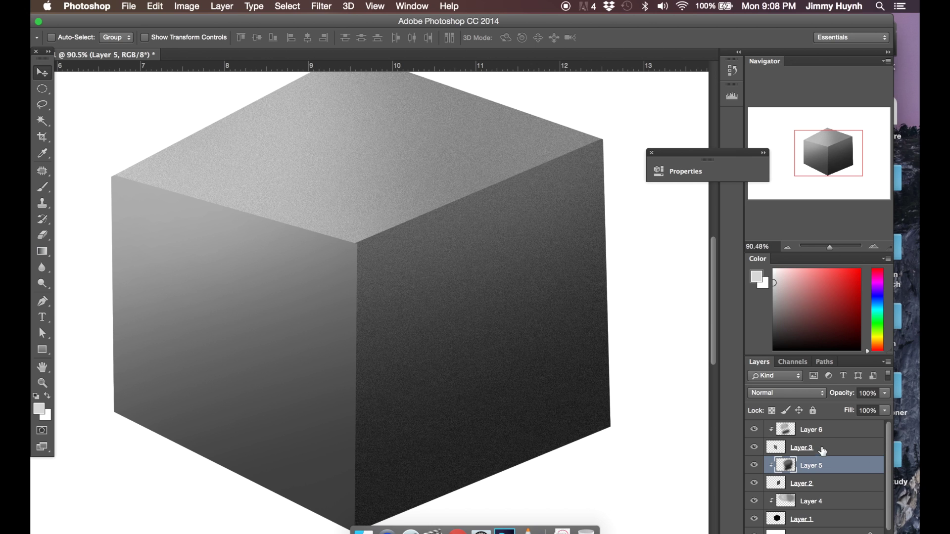
pyautogui.click(797, 432)
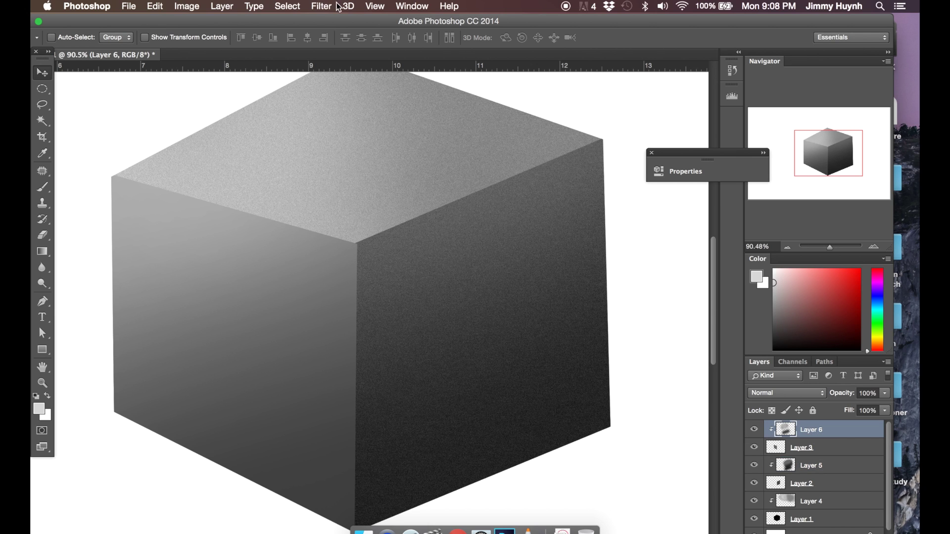
pyautogui.click(322, 6)
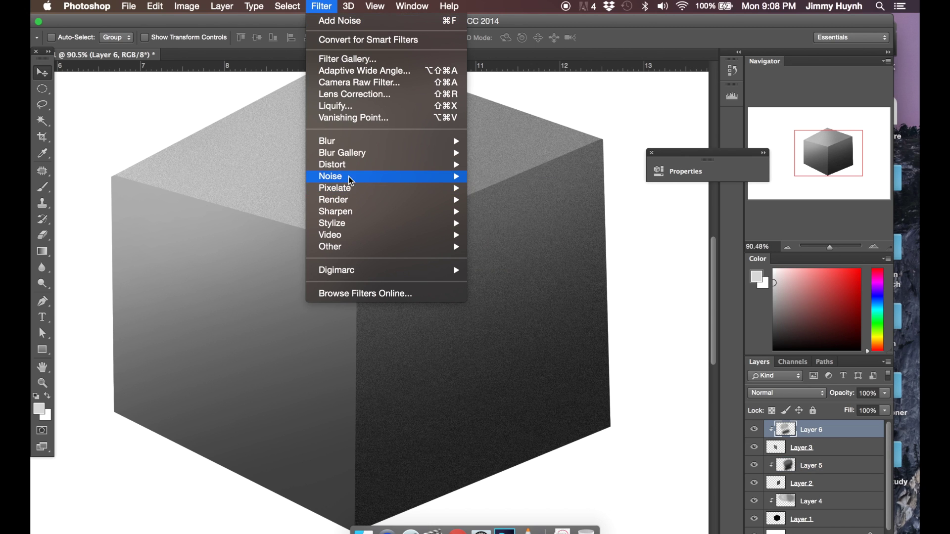
pyautogui.moveTo(350, 176)
pyautogui.click(487, 177)
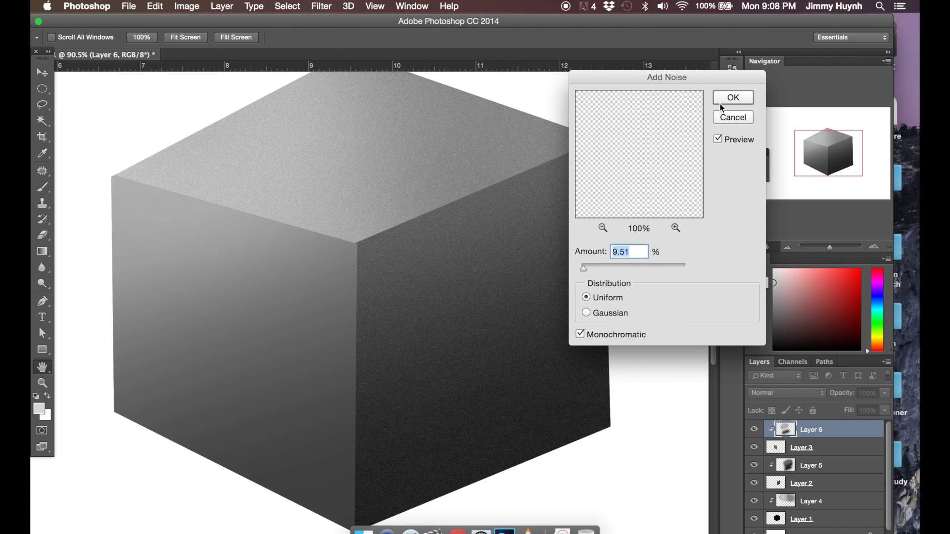
pyautogui.click(722, 105)
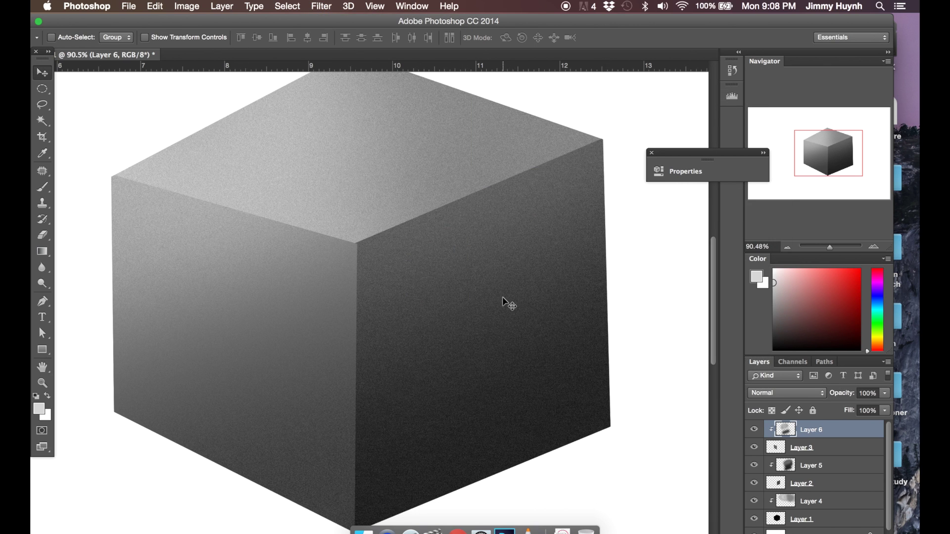
# Toggle the visibility of Layer 2 repeatedly to compare the cube with and without its right face
pyautogui.scroll(-3, 509, 333)
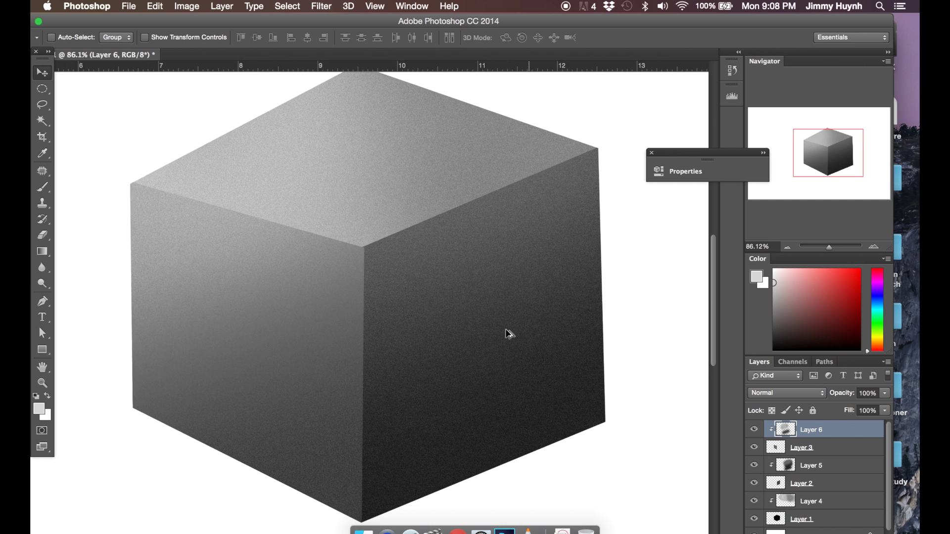
pyautogui.scroll(-2, 397, 360)
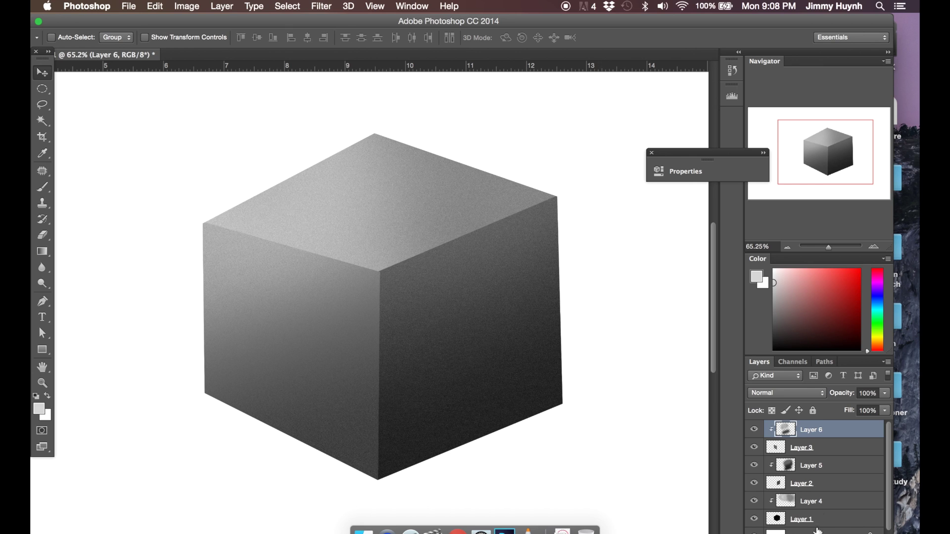
pyautogui.scroll(-1, 817, 529)
pyautogui.hotkey('alt', '[')
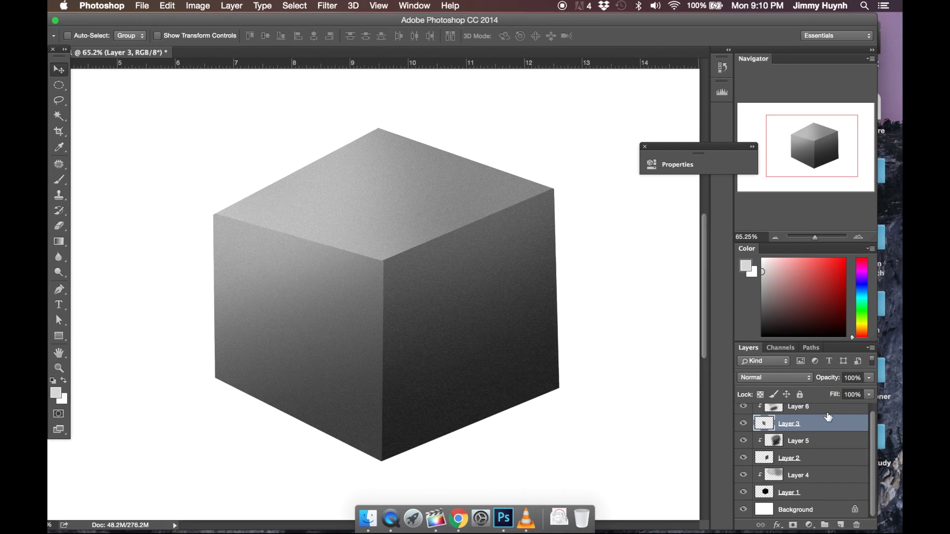
pyautogui.click(793, 460)
pyautogui.click(743, 458)
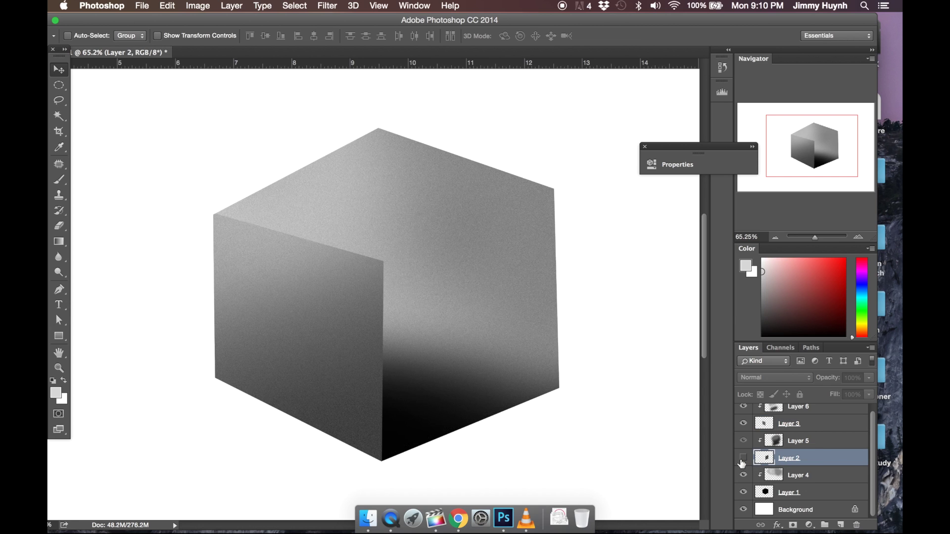
pyautogui.click(743, 458)
pyautogui.click(743, 458)
pyautogui.click(742, 459)
pyautogui.click(743, 459)
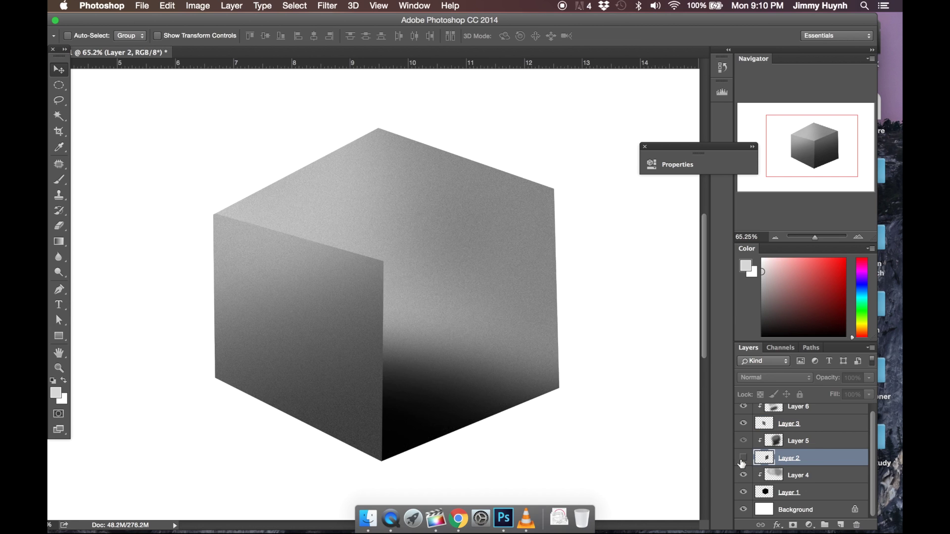
pyautogui.click(742, 458)
pyautogui.click(743, 459)
# Toggle the visibility of Layer 5 repeatedly to examine what its shading adds to the right face
pyautogui.click(742, 441)
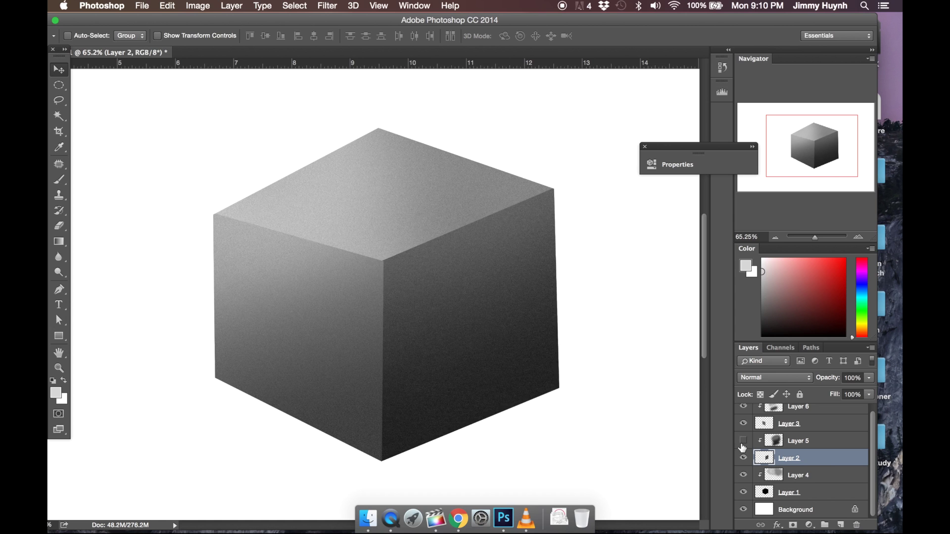
pyautogui.click(743, 440)
pyautogui.click(743, 440)
pyautogui.click(743, 441)
pyautogui.click(742, 441)
pyautogui.click(743, 441)
# Create a new layer clipped to Layer 2 and move it above Layer 5 in the stacking order
pyautogui.click(840, 525)
pyautogui.keyDown('alt'); pyautogui.click(770, 466); pyautogui.keyUp('alt')
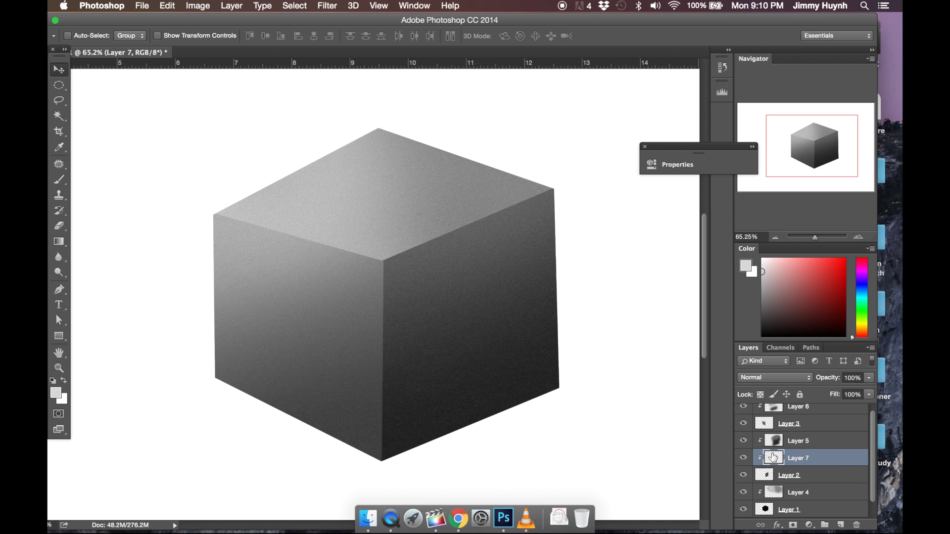
pyautogui.click(796, 443)
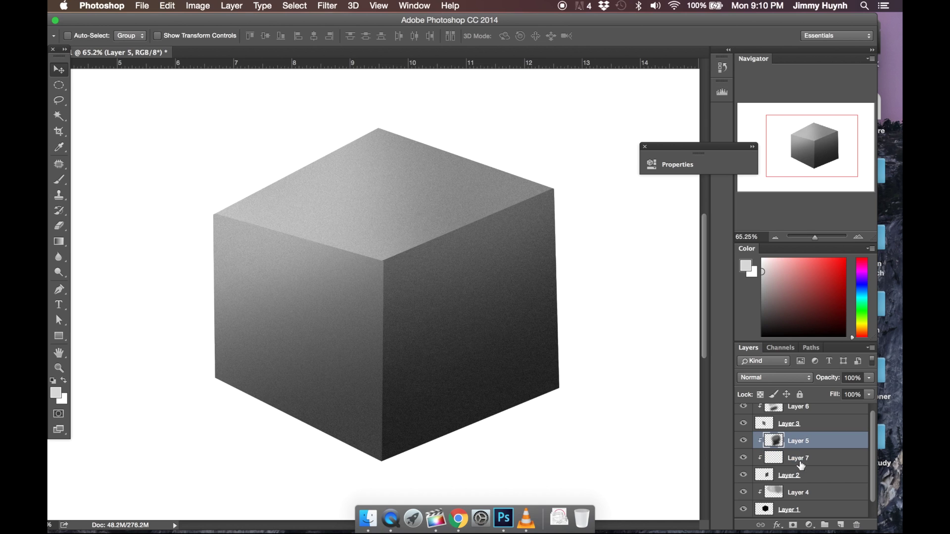
pyautogui.click(805, 464)
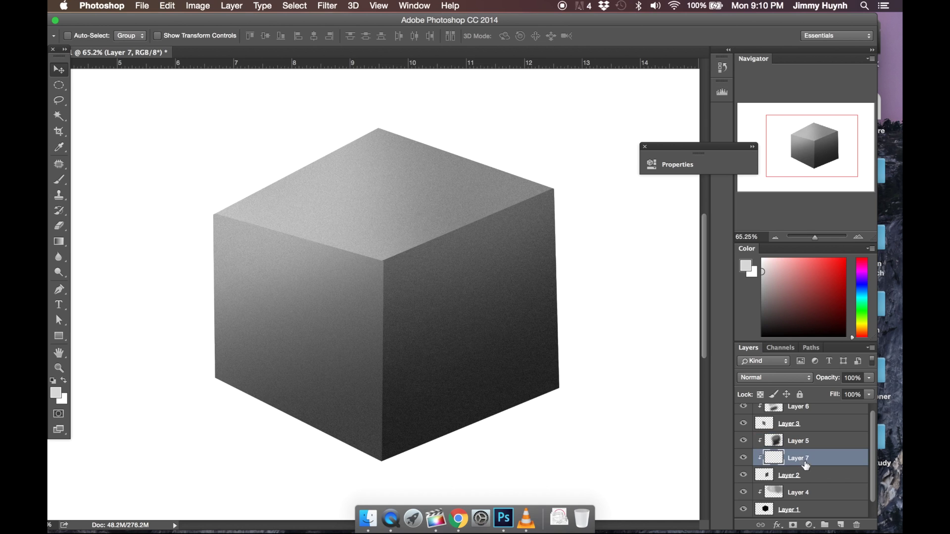
pyautogui.moveTo(805, 458); pyautogui.dragTo(804, 440)
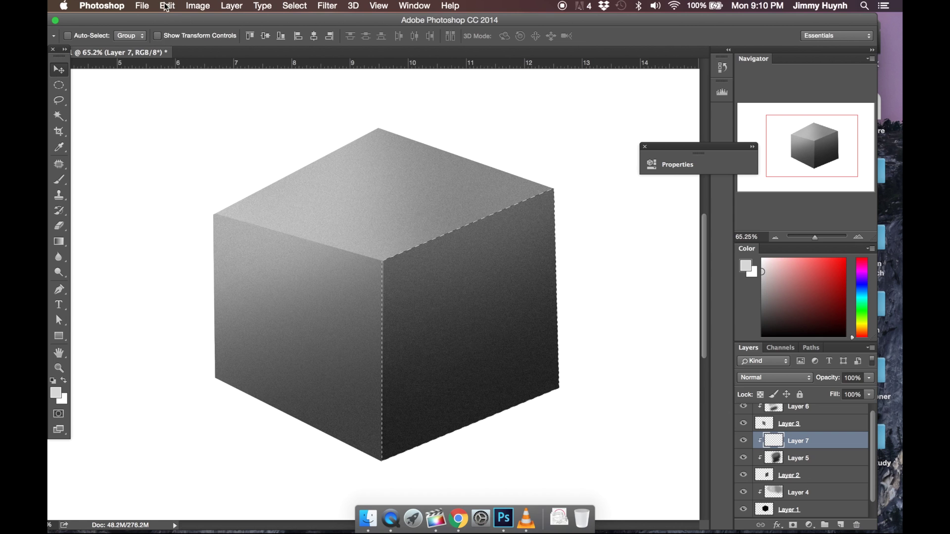
# Stroke the right-face selection on Layer 7 with a 20 px light grey line, centred, at 100% opacity, and deselect
pyautogui.click(167, 6)
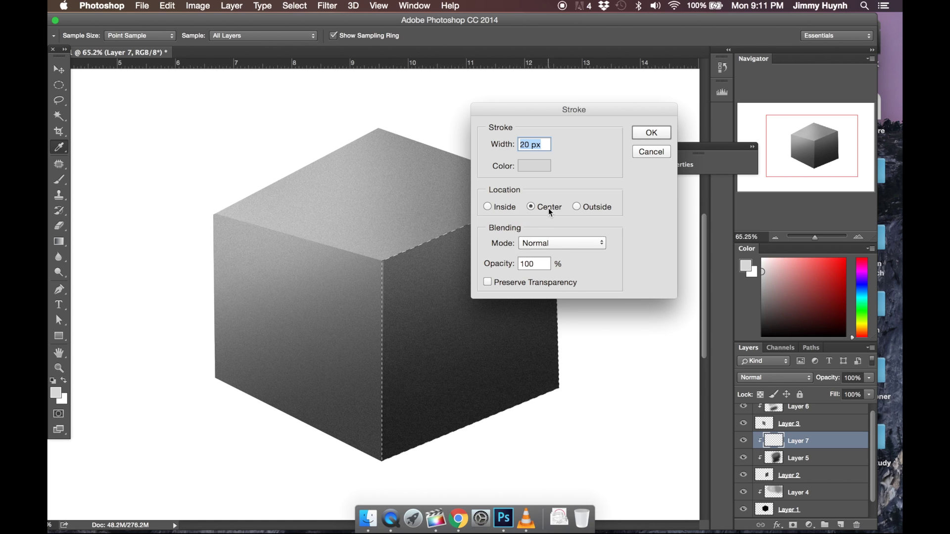
pyautogui.click(645, 131)
pyautogui.press('v')
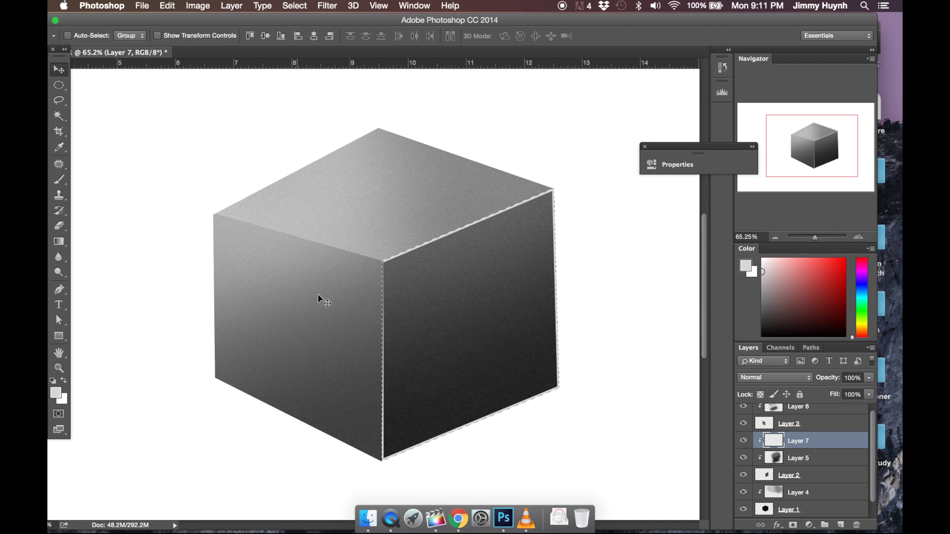
pyautogui.press('super+d')
# Release Layer 7 from its clipping mask and move it to the top of the layer stack
pyautogui.rightClick(805, 443)
pyautogui.rightClick(830, 438)
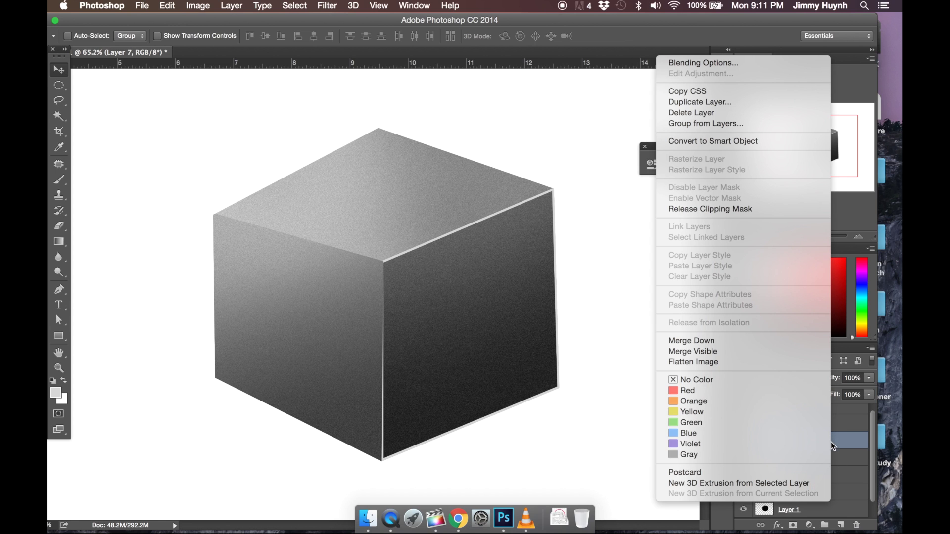
pyautogui.click(677, 209)
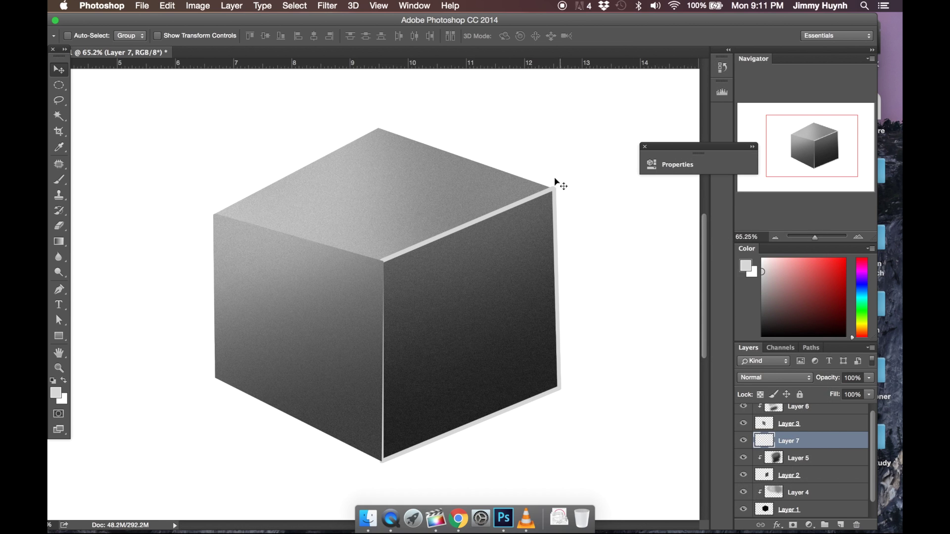
pyautogui.click(806, 475)
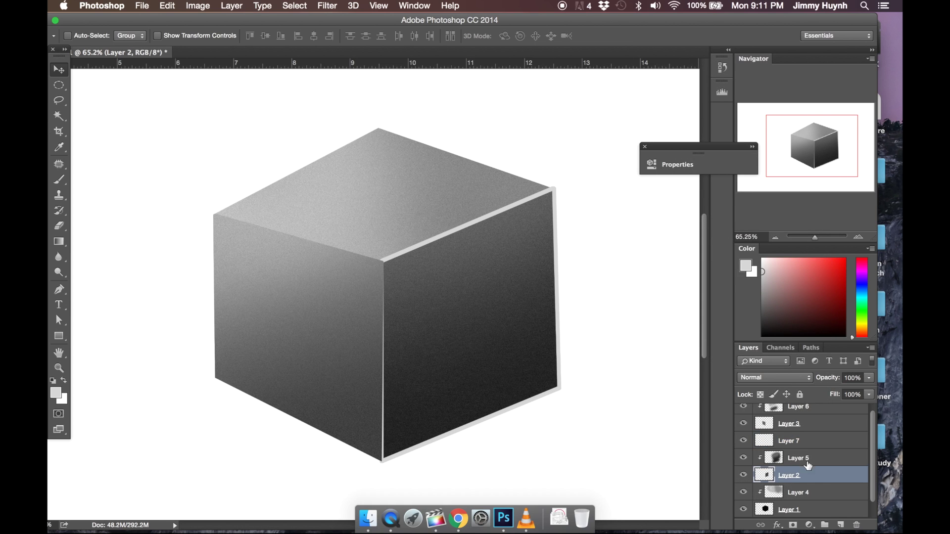
pyautogui.moveTo(807, 447); pyautogui.dragTo(791, 411)
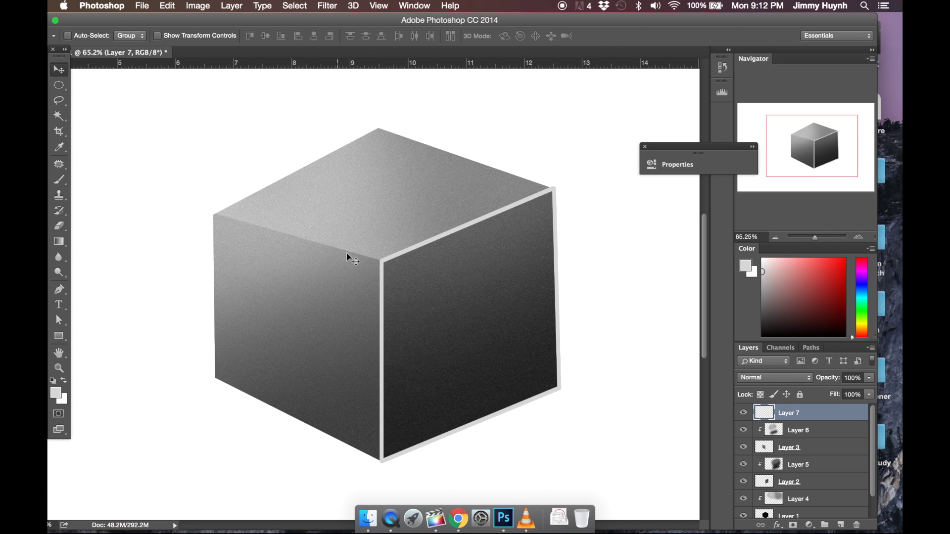
# Create a new layer above Layer 6, load the left face's outline as a selection, stroke it 20 px light grey, centred, and deselect
pyautogui.click(775, 432)
pyautogui.press('super+shift+alt+n')
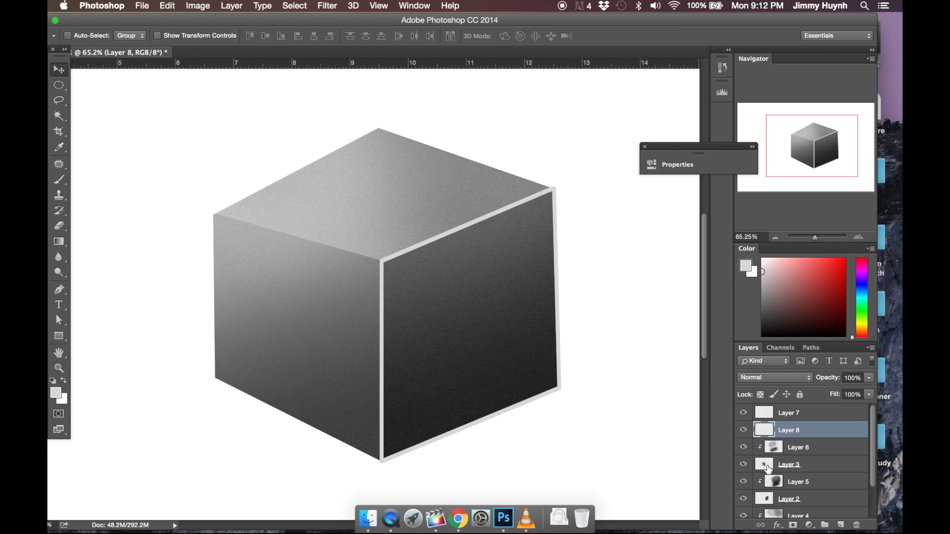
pyautogui.moveTo(768, 469); pyautogui.dragTo(768, 470)
pyautogui.click(167, 6)
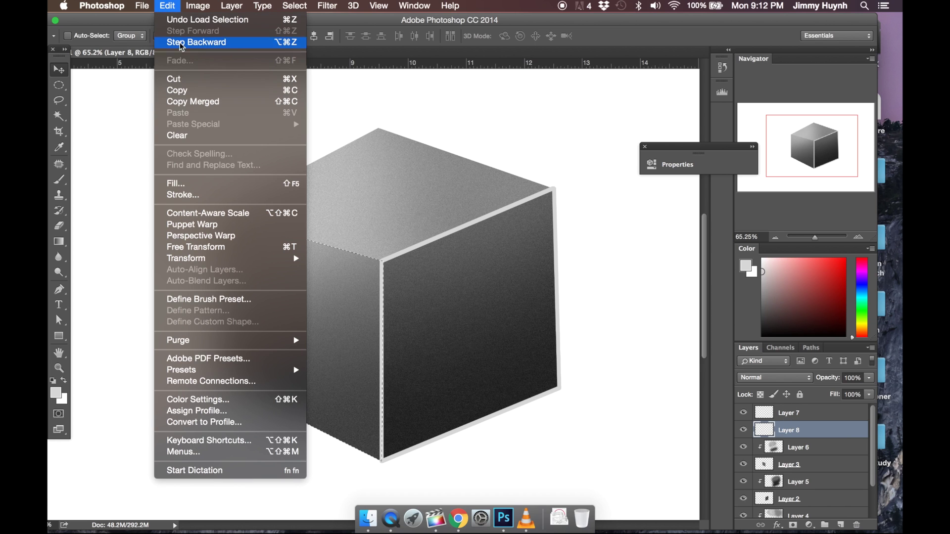
pyautogui.click(191, 200)
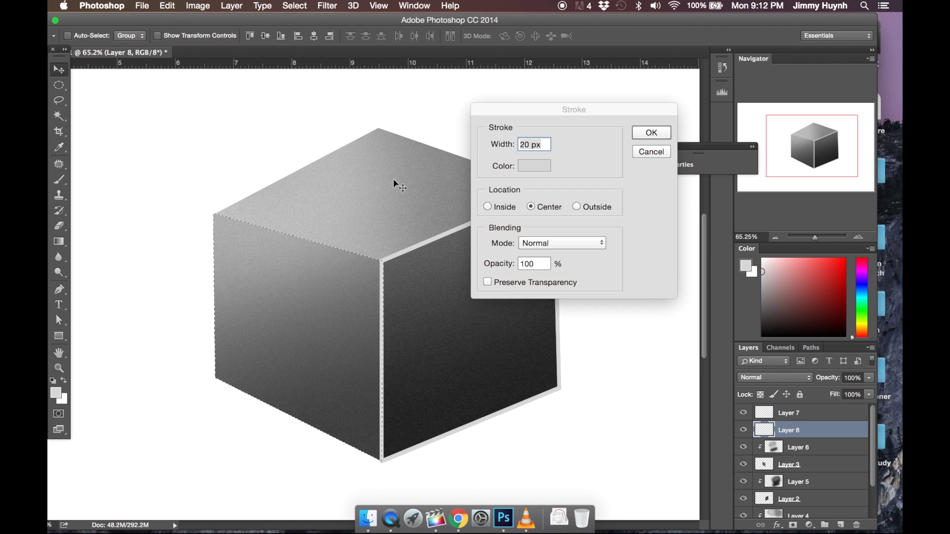
pyautogui.click(642, 134)
pyautogui.press('v')
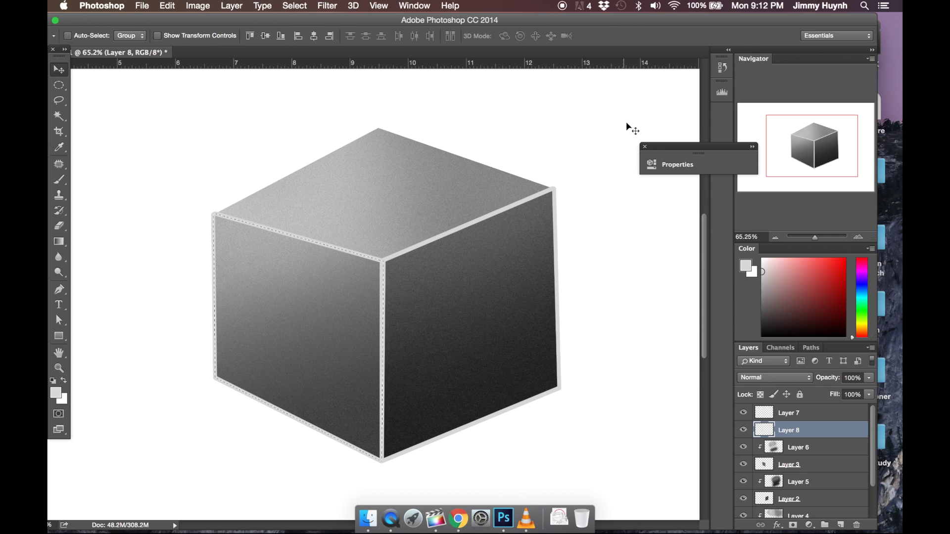
pyautogui.press('super+d')
# Apply a Gaussian Blur with a 4.2-pixel radius to Layer 8, the left face's outline
pyautogui.click(167, 6)
pyautogui.moveTo(305, 5)
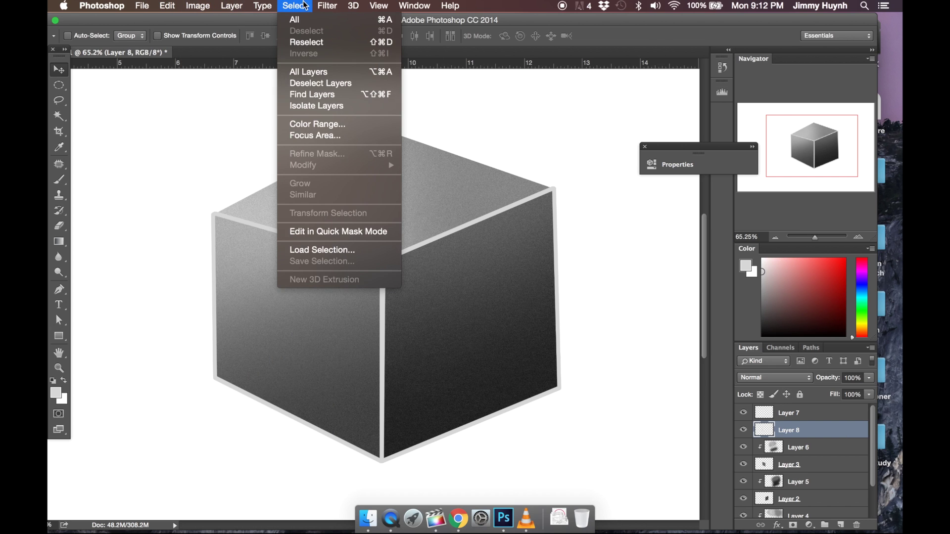
pyautogui.moveTo(369, 136)
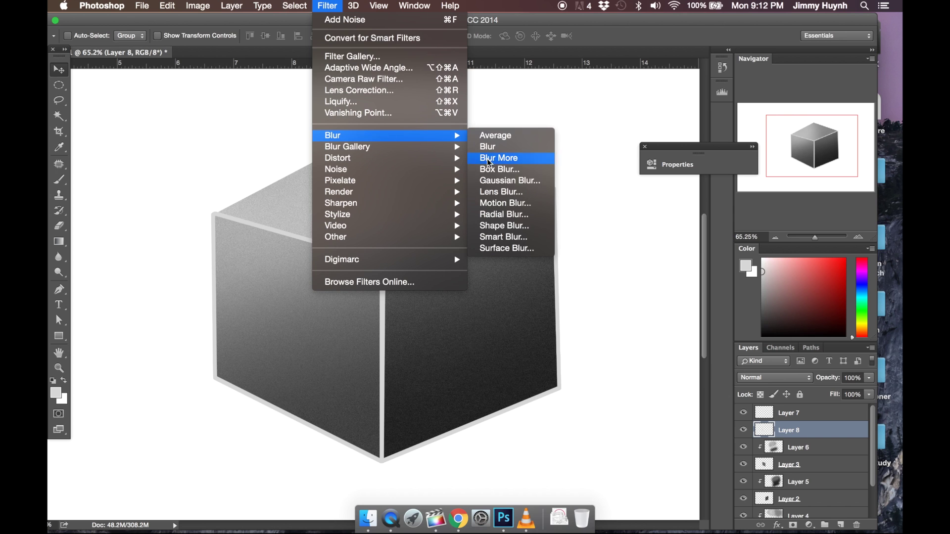
pyautogui.click(489, 180)
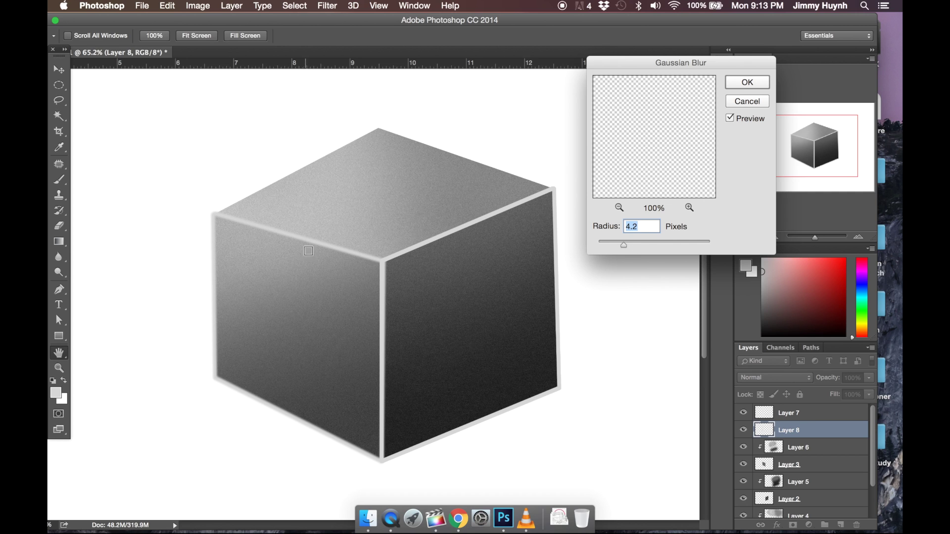
pyautogui.click(742, 85)
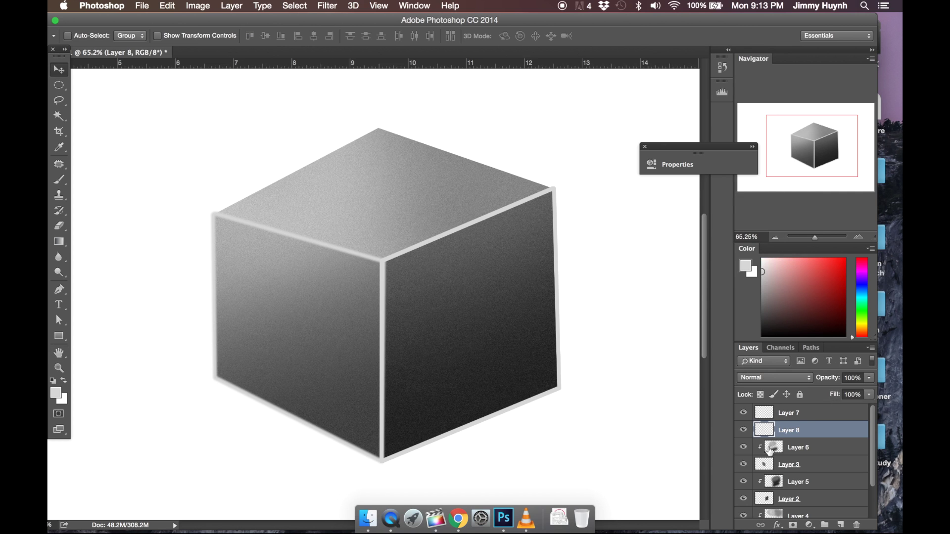
# Apply a Gaussian Blur with a 4.2-pixel radius to Layer 7, the right face's outline
pyautogui.click(806, 412)
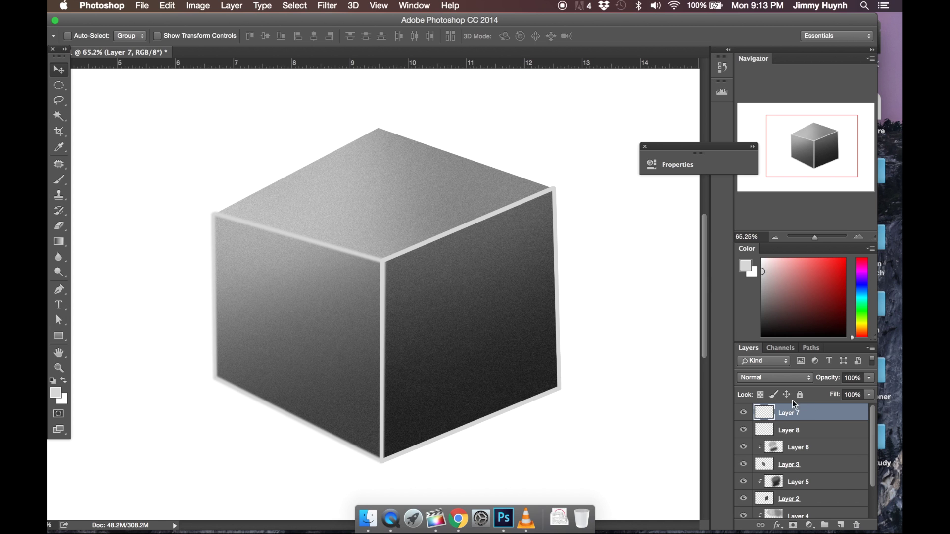
pyautogui.click(168, 6)
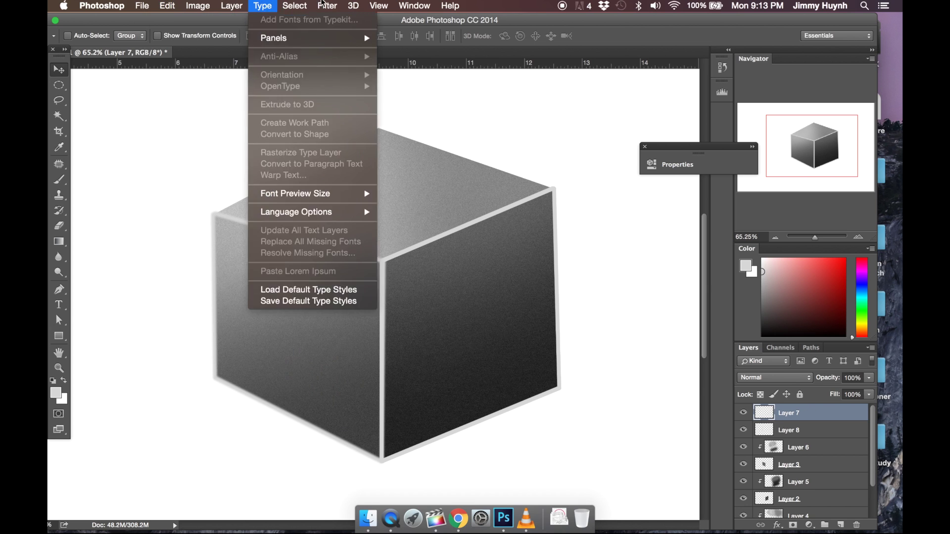
pyautogui.moveTo(328, 6)
pyautogui.moveTo(364, 140)
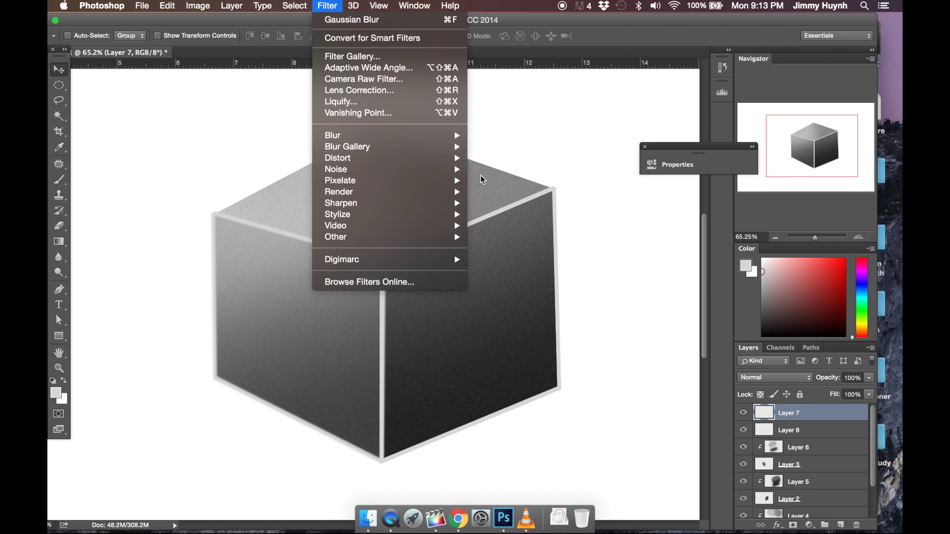
pyautogui.click(510, 181)
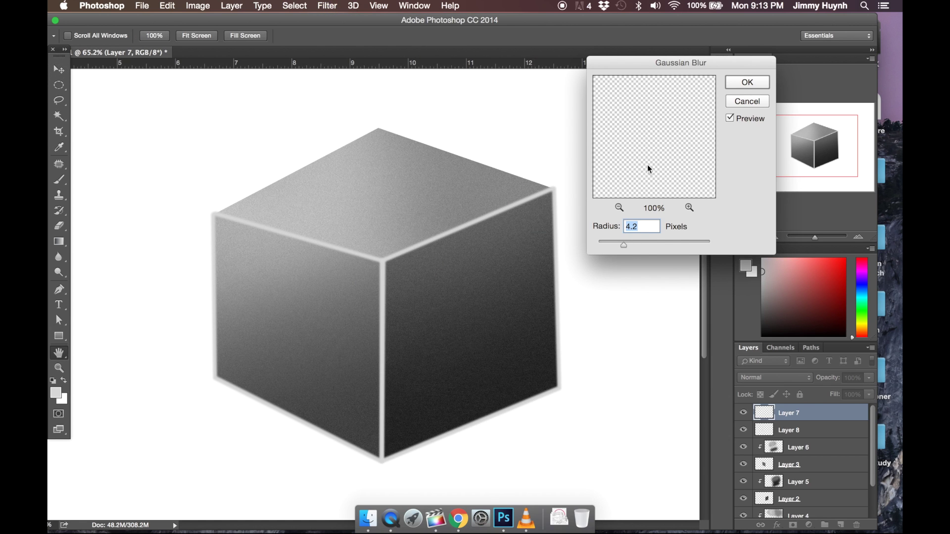
pyautogui.click(747, 82)
# Hide and show Layers 7 and 8 to compare the cube with and without its edge highlights
pyautogui.press('e')
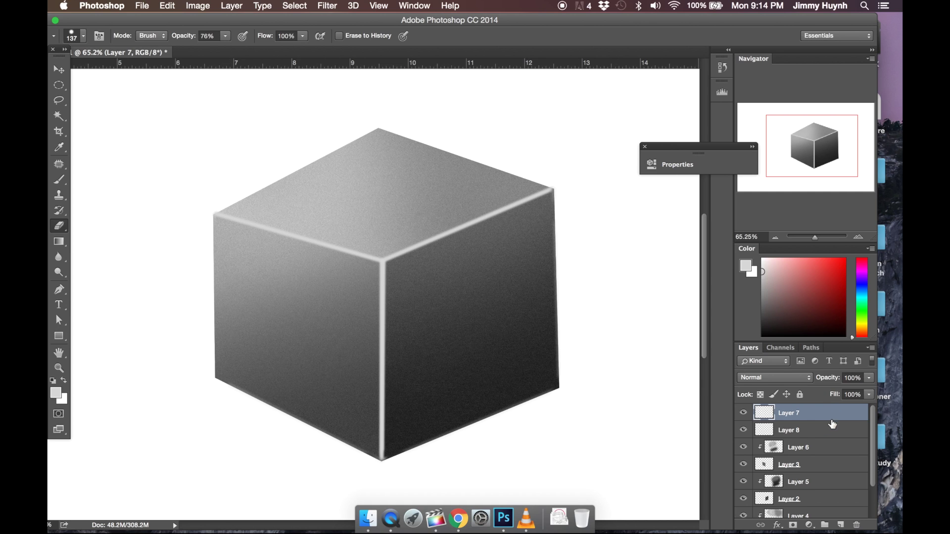
pyautogui.moveTo(743, 413); pyautogui.dragTo(743, 433)
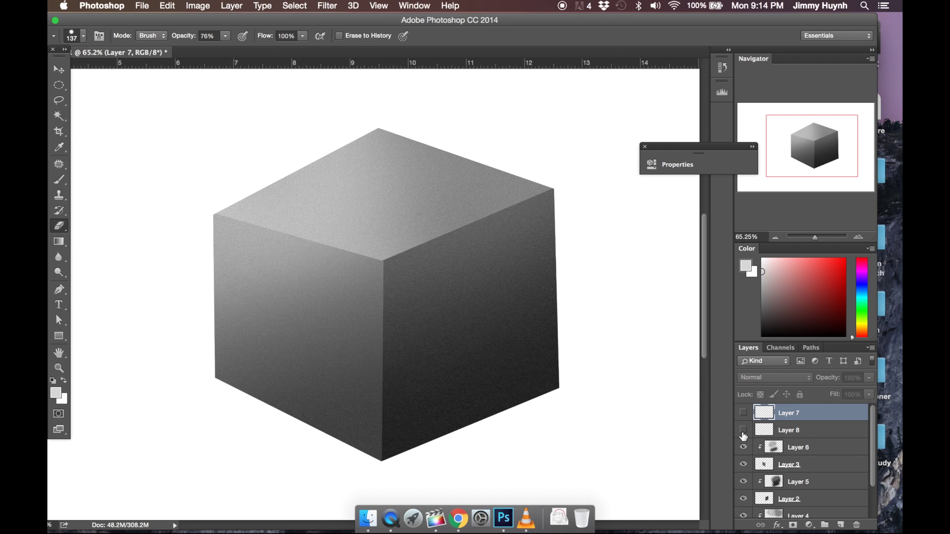
pyautogui.click(744, 413)
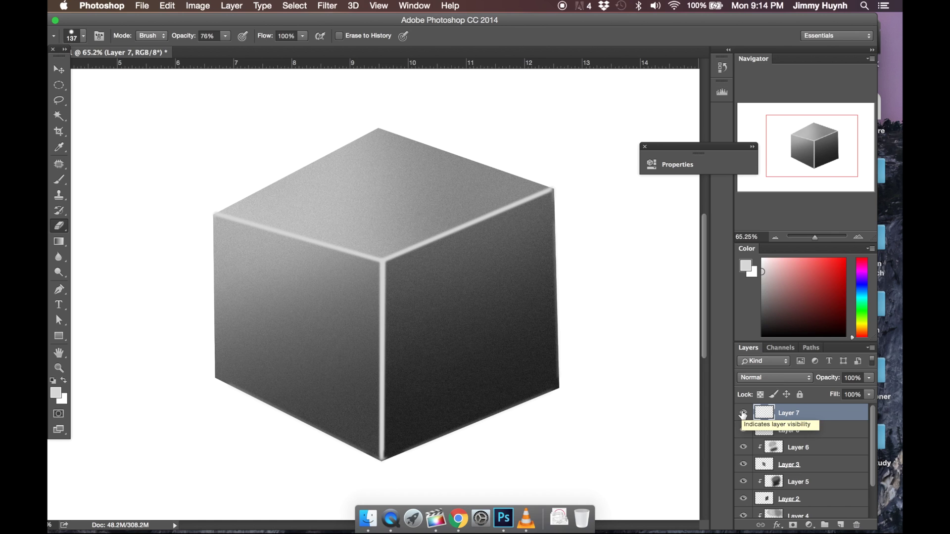
# Select Layers 7 and 8 together and lower their opacity to 53% to soften the edge highlights
pyautogui.keyDown('shift'); pyautogui.click(831, 436); pyautogui.keyUp('shift')
pyautogui.click(869, 378)
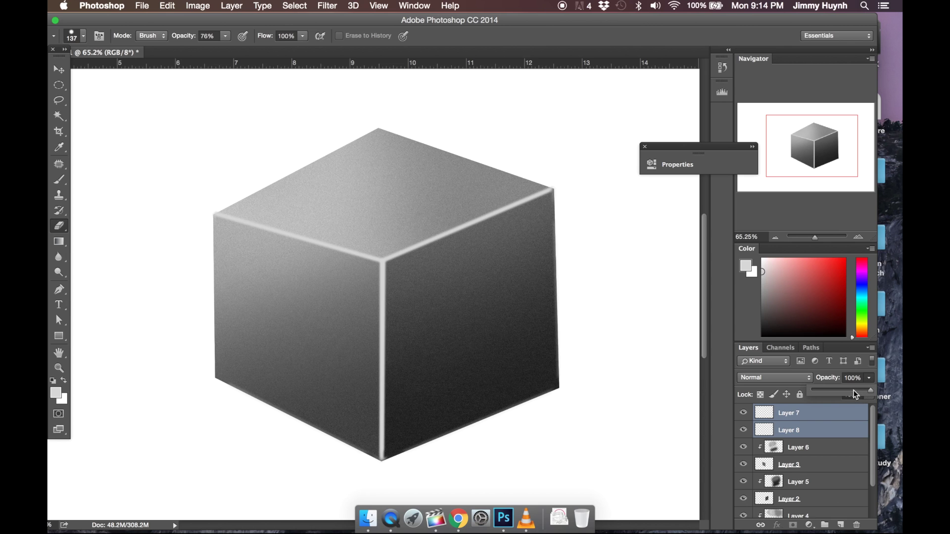
pyautogui.moveTo(856, 394); pyautogui.dragTo(840, 391)
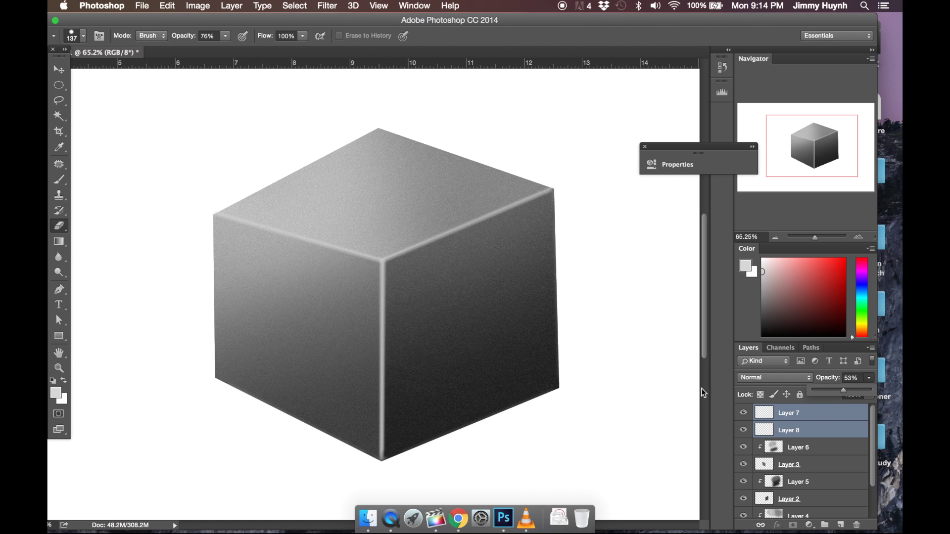
pyautogui.click(667, 452)
pyautogui.click(549, 187)
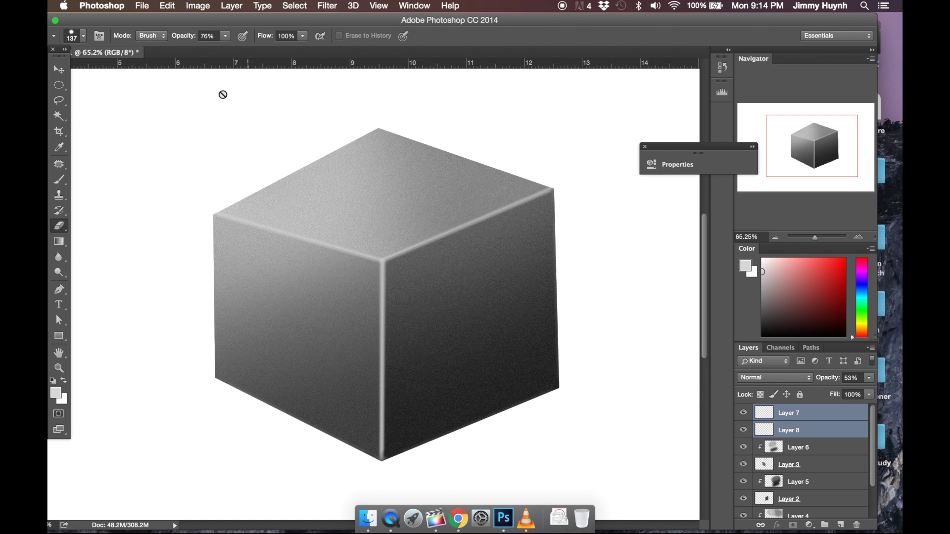
pyautogui.press('v')
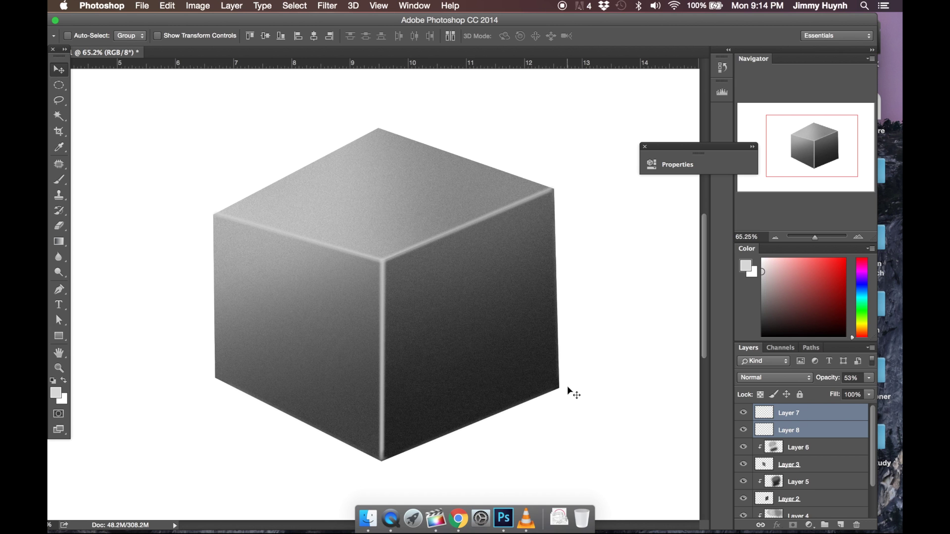
# Switch to the Google Docs notes to review the list of techniques, and return to Photoshop
pyautogui.hotkey('ctrl', 'Right')
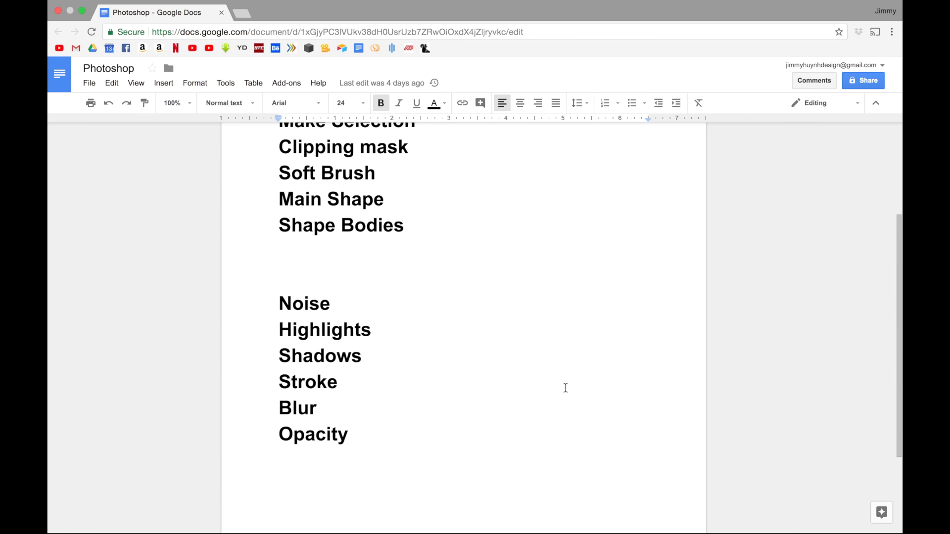
pyautogui.hotkey('ctrl', 'Left')
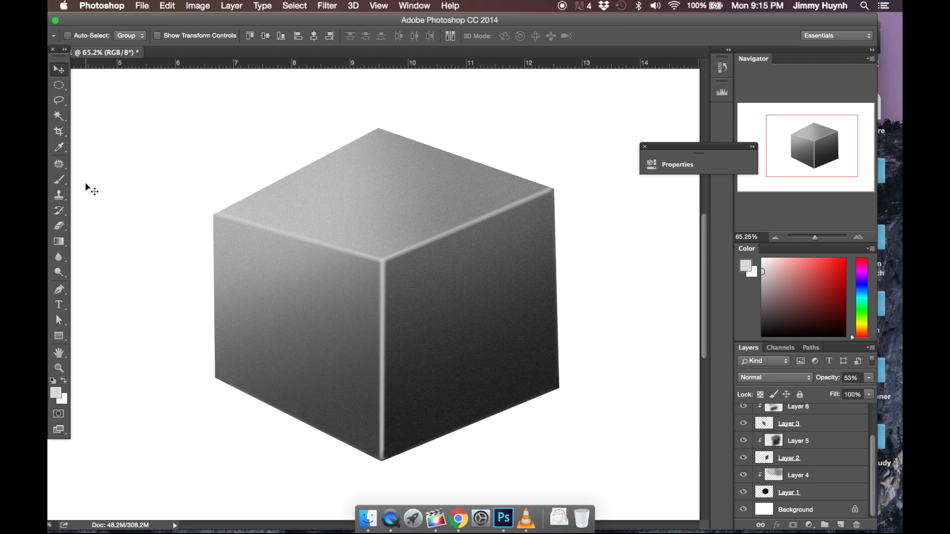
# Soften the top face's outer edges on Layer 1 with the Blur tool, using a 250 px brush at 100% strength
pyautogui.click(813, 492)
pyautogui.click(60, 259)
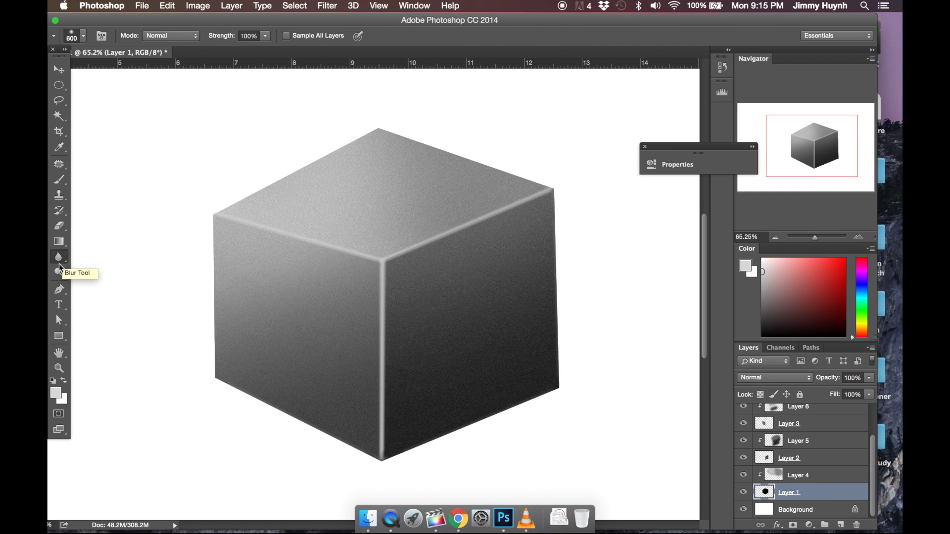
pyautogui.click(743, 492)
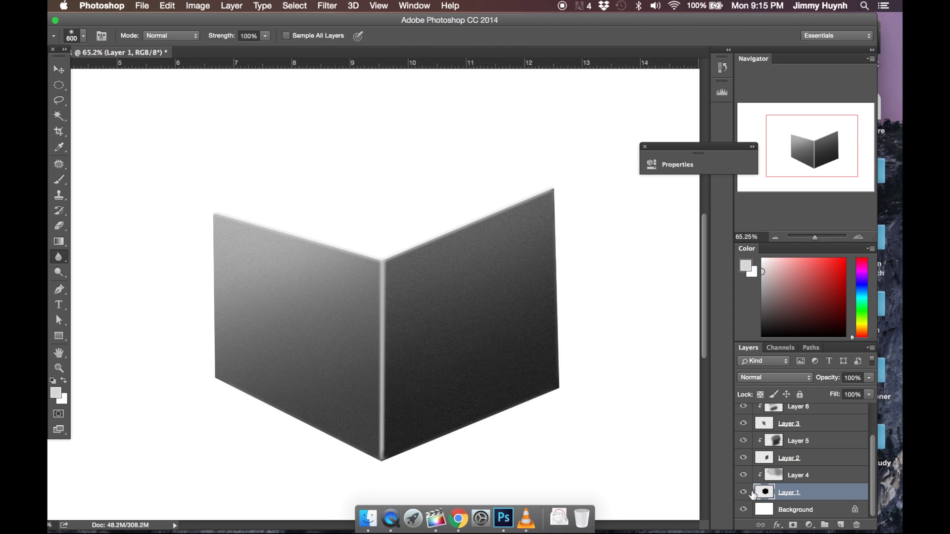
pyautogui.click(743, 492)
pyautogui.press('[')
pyautogui.press('[')
pyautogui.press('[')
pyautogui.press('[')
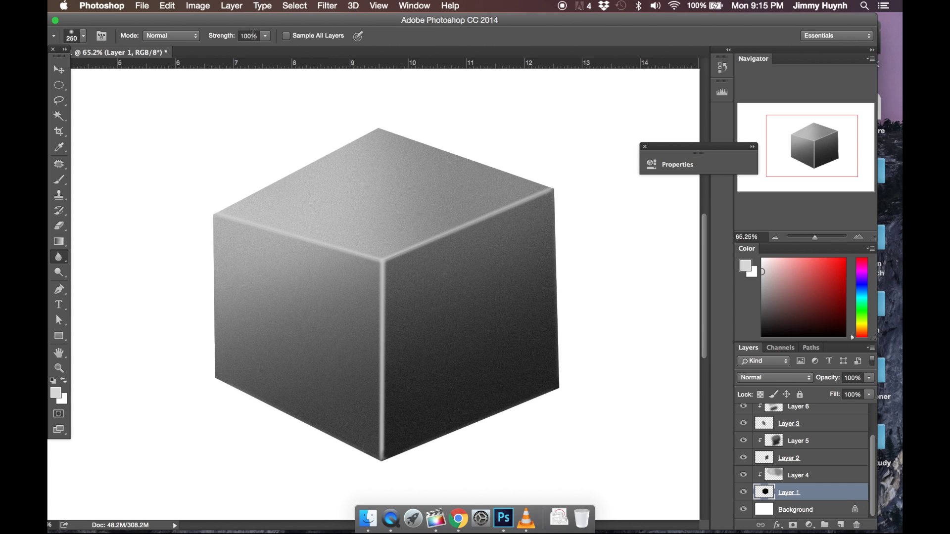
pyautogui.moveTo(552, 180)
pyautogui.mouseDown()
pyautogui.moveTo(377, 121)
pyautogui.moveTo(430, 134)
pyautogui.moveTo(364, 147)
pyautogui.mouseUp()
pyautogui.moveTo(371, 121)
pyautogui.mouseDown()
pyautogui.moveTo(262, 198)
pyautogui.moveTo(304, 159)
pyautogui.moveTo(218, 209)
pyautogui.moveTo(394, 124)
pyautogui.moveTo(228, 186)
pyautogui.moveTo(239, 176)
pyautogui.moveTo(406, 114)
pyautogui.moveTo(423, 122)
pyautogui.moveTo(409, 118)
pyautogui.moveTo(361, 144)
pyautogui.mouseUp()
# Examine the softened outer edges of the top face up close and in the view of the whole cube
pyautogui.click(823, 236)
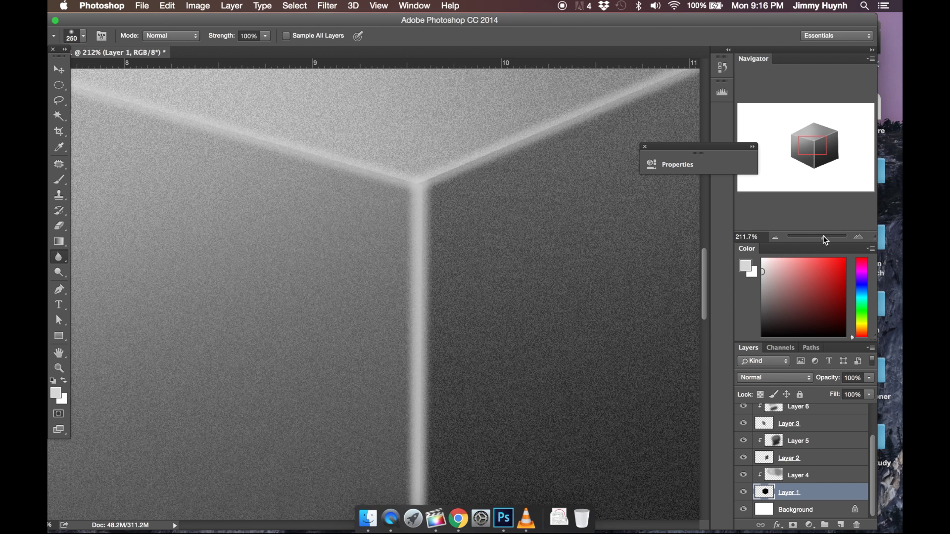
pyautogui.moveTo(815, 149); pyautogui.dragTo(817, 130)
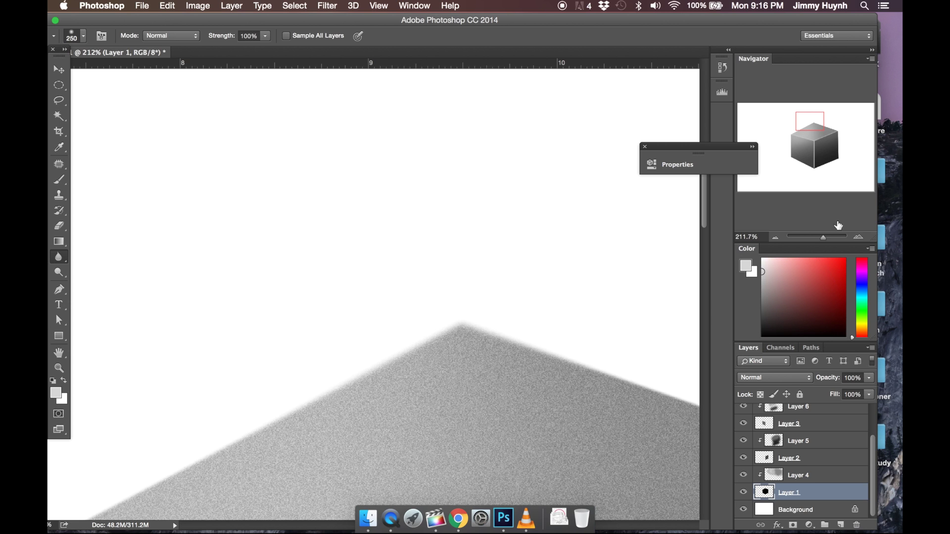
pyautogui.moveTo(821, 238); pyautogui.dragTo(815, 233)
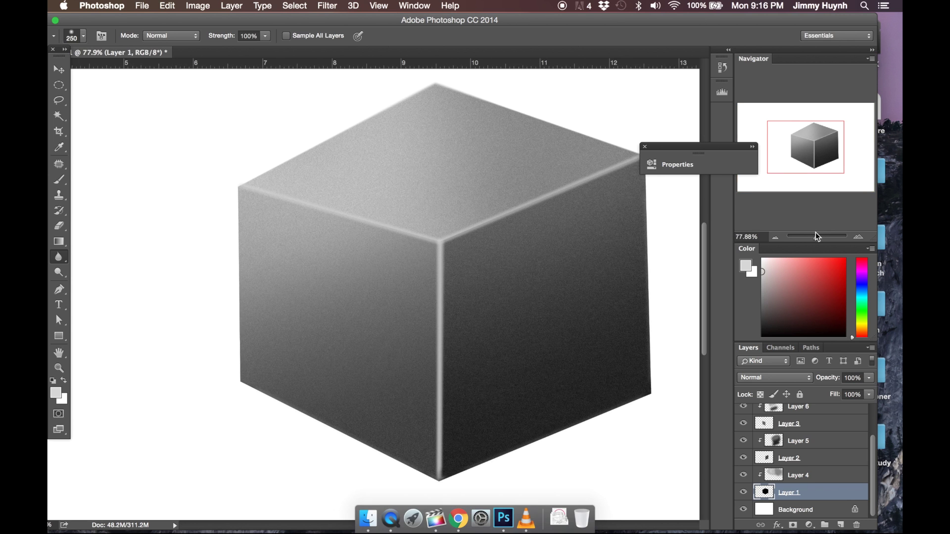
pyautogui.scroll(1, 487, 95)
# Soften the right face's outer edges on Layer 2 with the Blur tool, using a 250 px brush at 100% strength
pyautogui.keyDown('super'); pyautogui.click(328, 297); pyautogui.keyUp('super')
pyautogui.press('e')
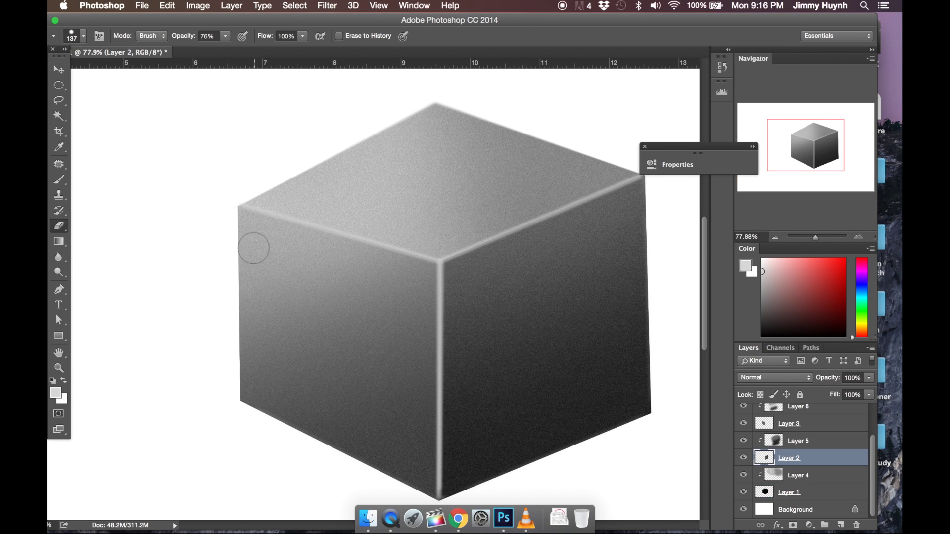
pyautogui.click(743, 461)
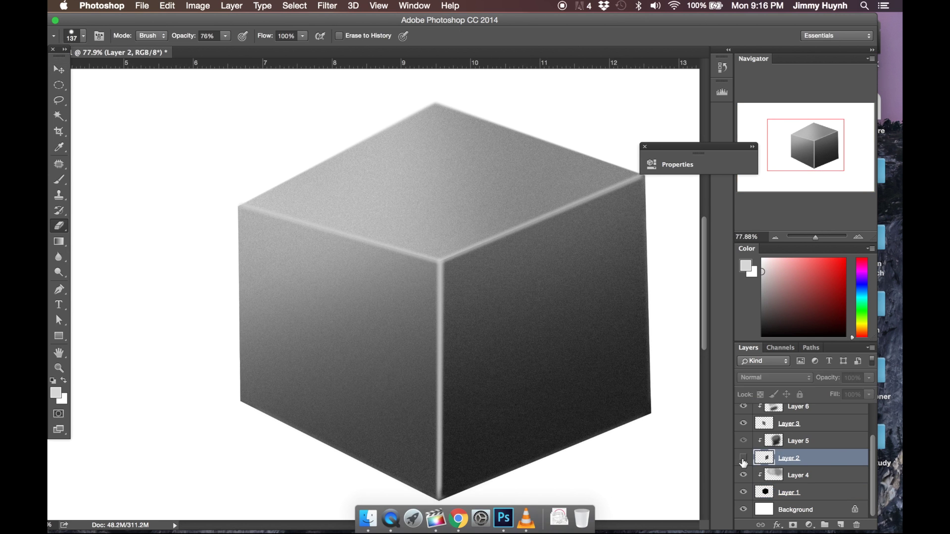
pyautogui.click(743, 460)
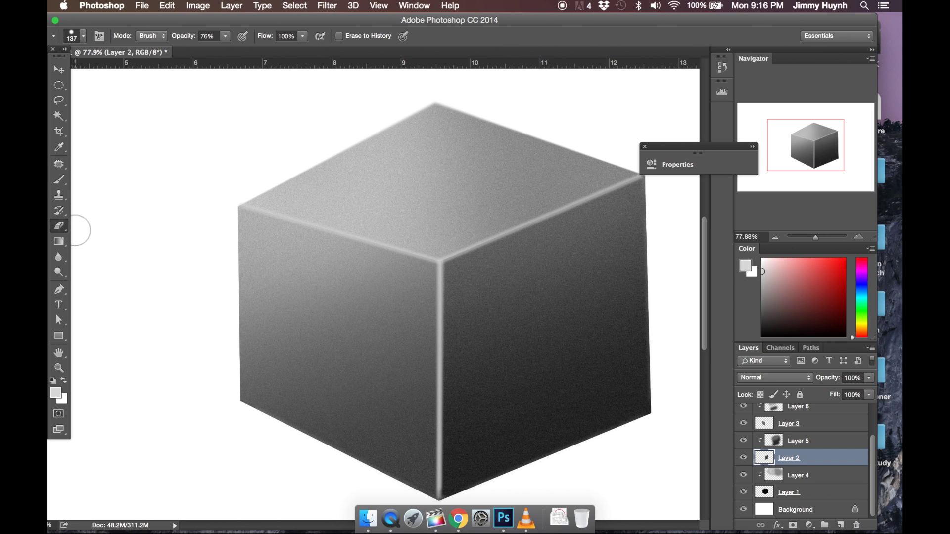
pyautogui.click(60, 258)
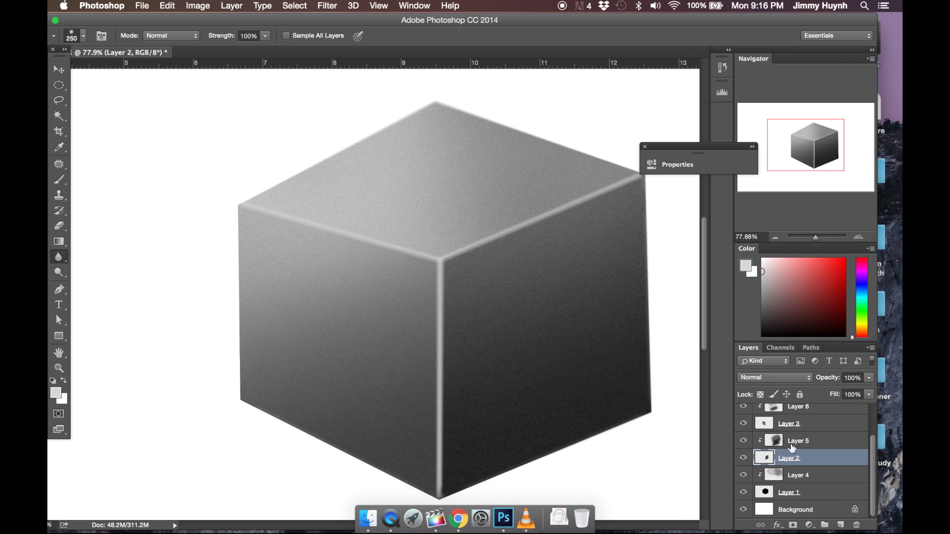
# Compare the right face with and without its Layer 5 shading, and make Layer 5 active with the Move tool
pyautogui.click(744, 440)
pyautogui.click(744, 440)
pyautogui.click(743, 440)
pyautogui.click(744, 441)
pyautogui.click(793, 441)
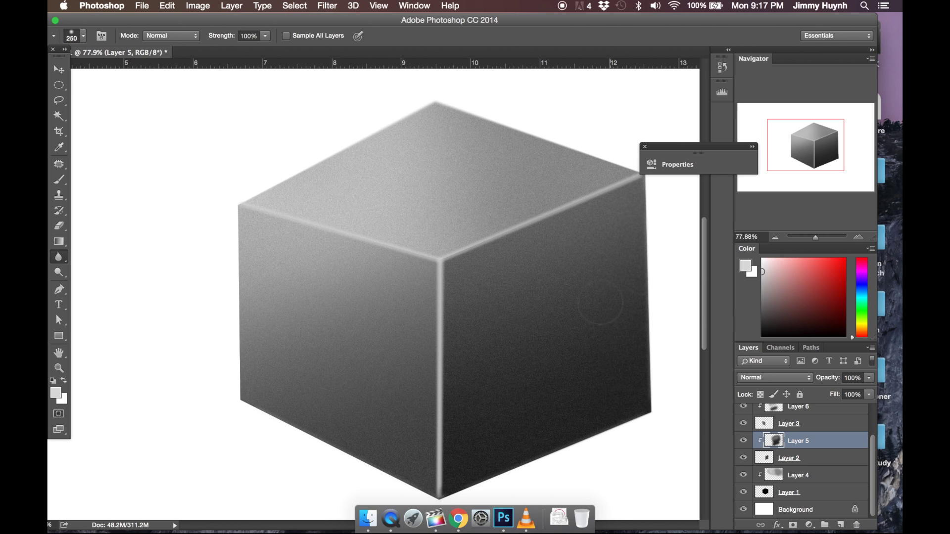
pyautogui.click(58, 71)
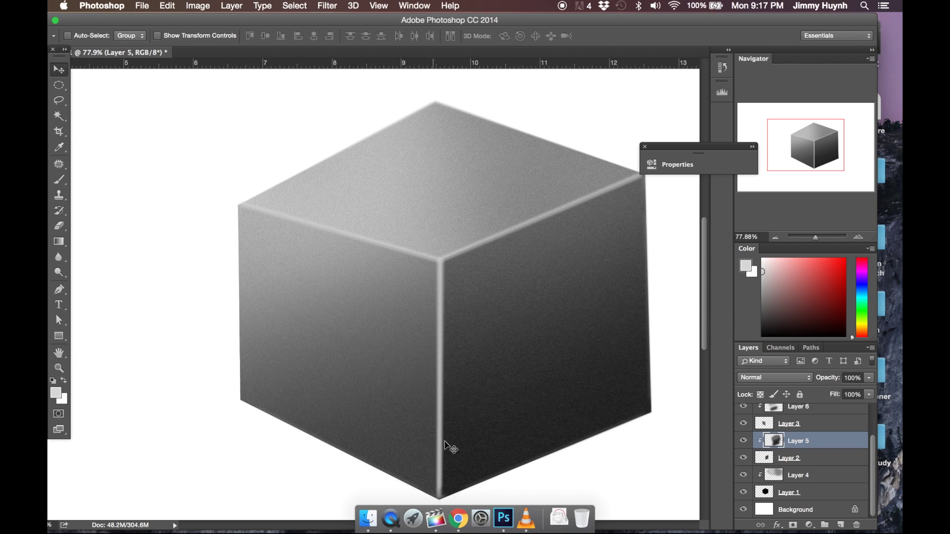
pyautogui.scroll(-2, 539, 443)
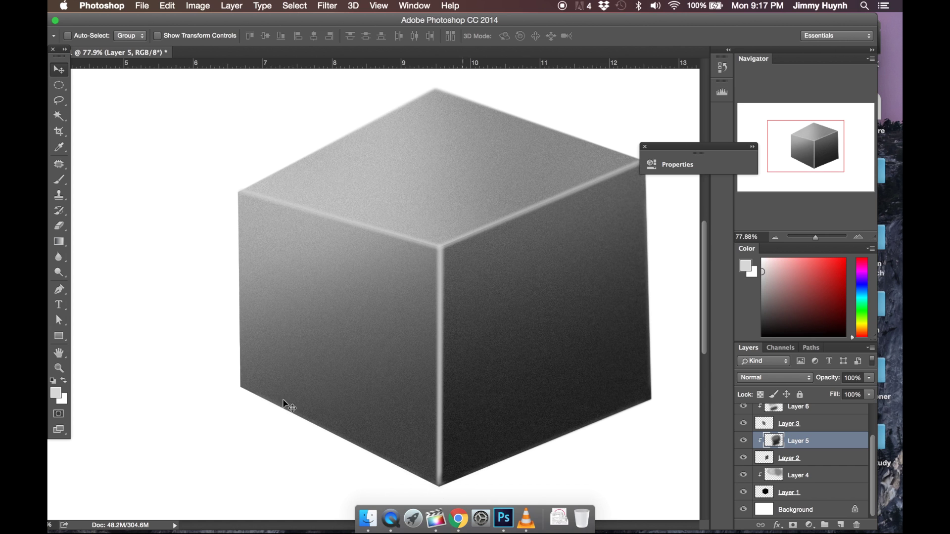
# Compare the left face with and without Layer 3 and its clipped Layer 6 shading by toggling their visibility
pyautogui.click(743, 424)
pyautogui.click(744, 424)
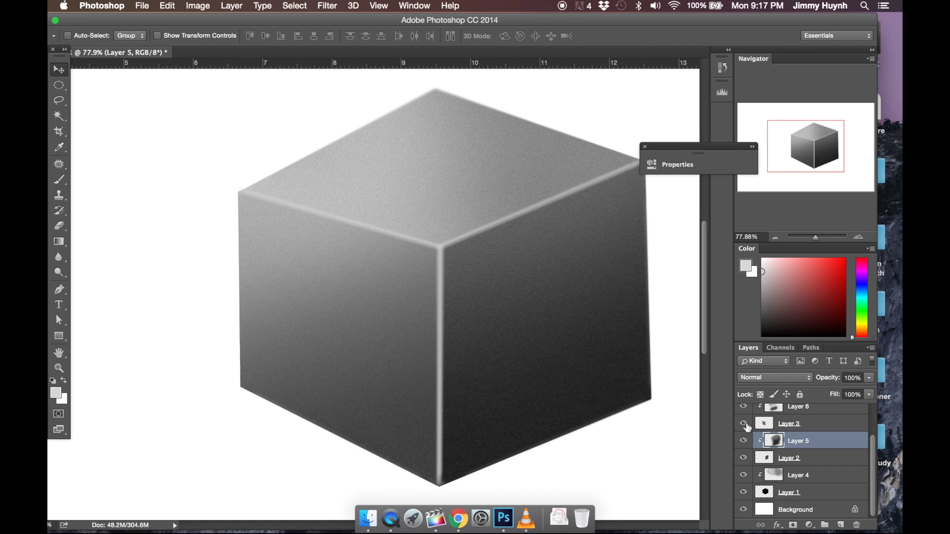
pyautogui.click(771, 426)
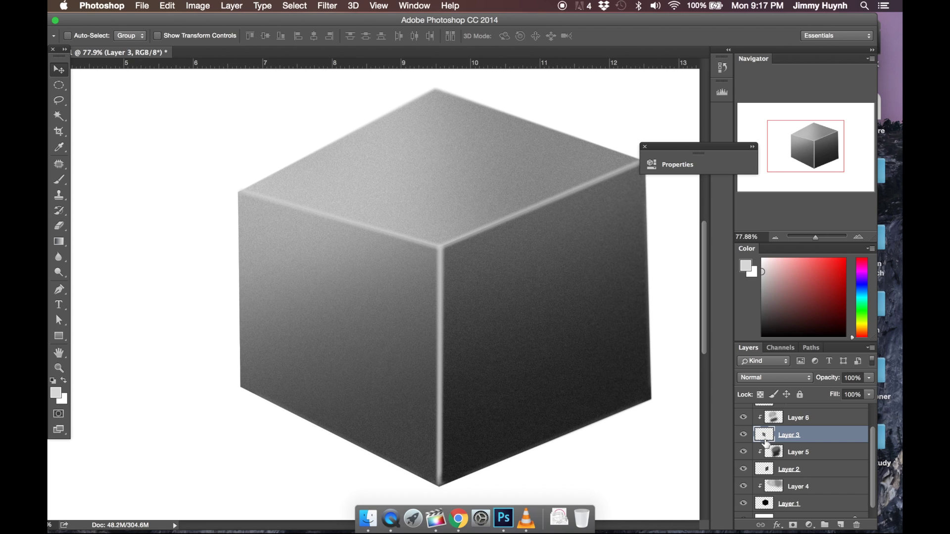
pyautogui.click(743, 434)
pyautogui.click(744, 435)
pyautogui.scroll(1, 751, 438)
pyautogui.click(744, 423)
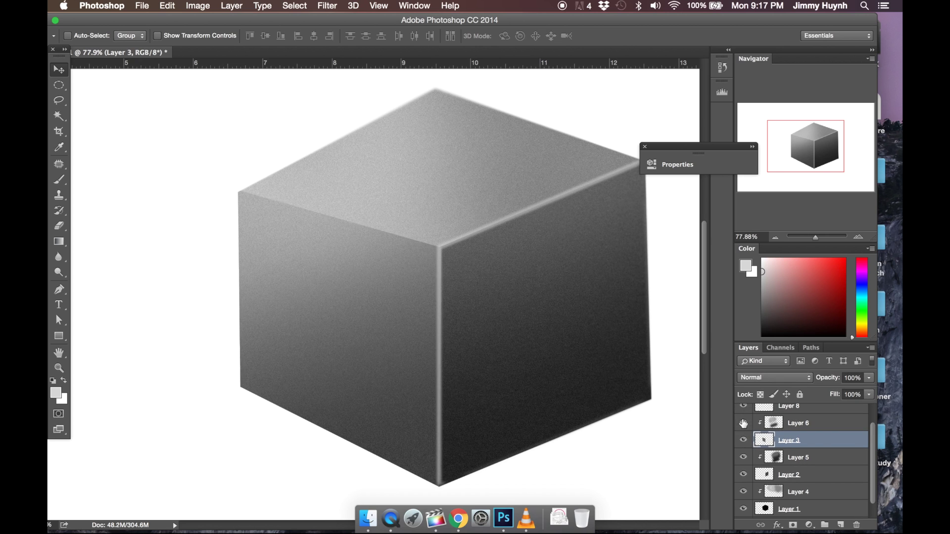
pyautogui.click(744, 424)
pyautogui.click(744, 438)
pyautogui.click(745, 438)
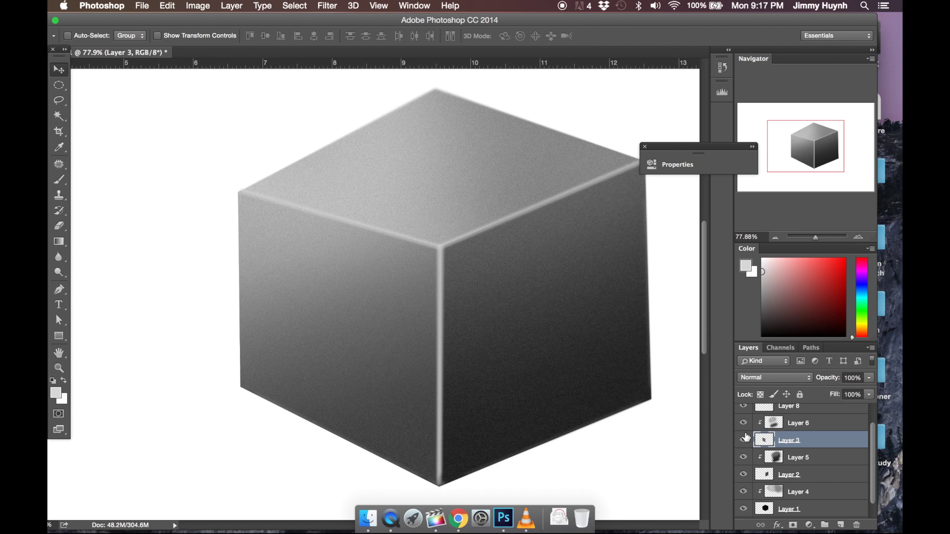
pyautogui.click(744, 423)
pyautogui.click(744, 423)
# Make Layer 5 active, view the whole cube smaller, and glance at the Google Docs notes before returning to Photoshop
pyautogui.hotkey('alt', '[')
pyautogui.press('r')
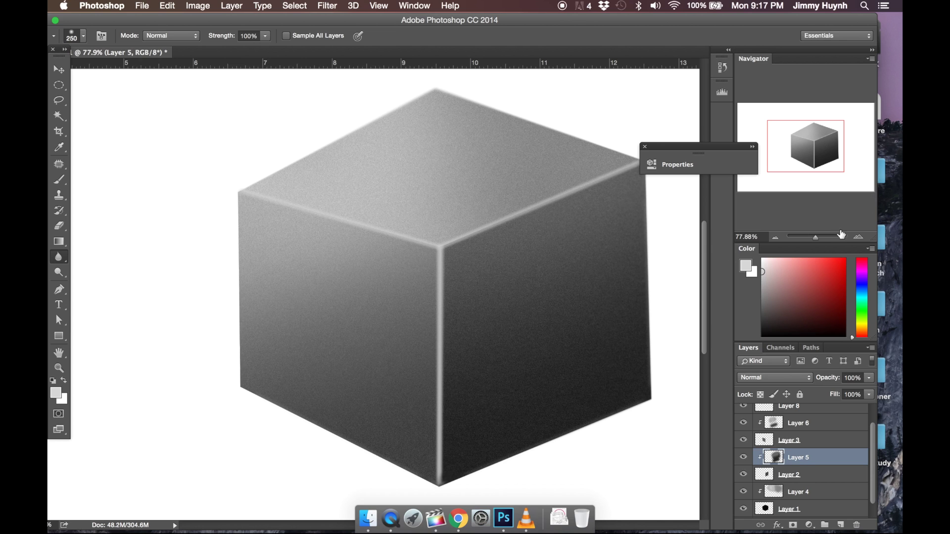
pyautogui.moveTo(841, 233); pyautogui.dragTo(814, 237)
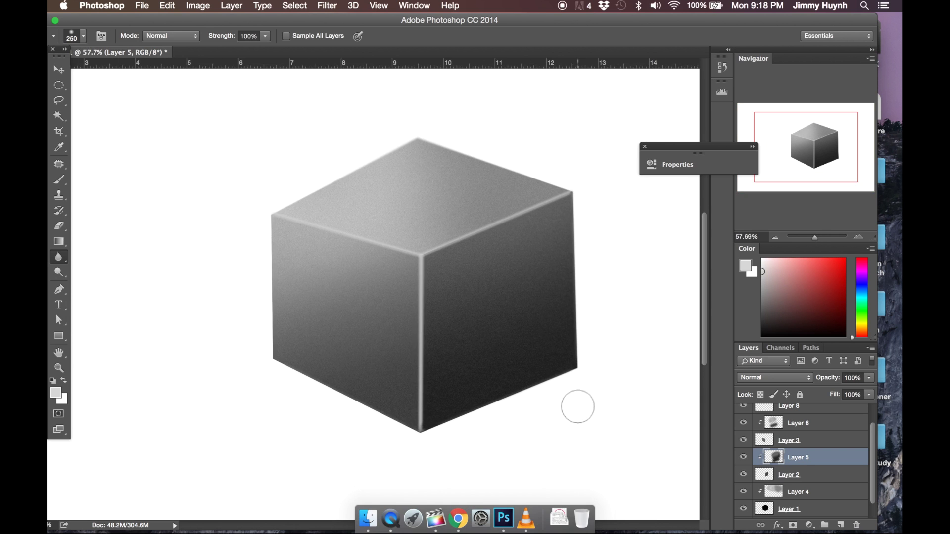
pyautogui.hotkey('ctrl', 'Right')
pyautogui.hotkey('ctrl', 'Left')
# Compare the right face with and without Layer 5, and adjust that layer's opacity, testing 63% and 70%
pyautogui.click(59, 69)
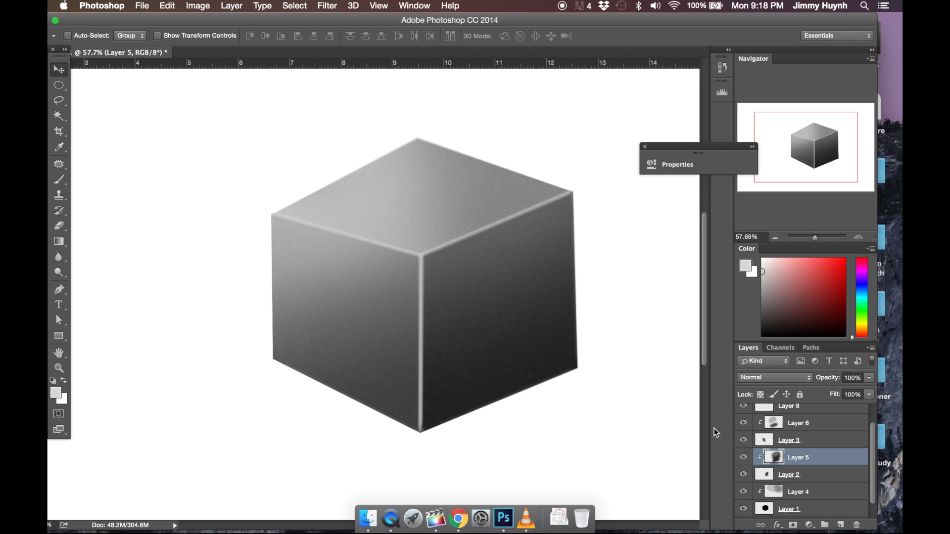
pyautogui.click(743, 457)
pyautogui.click(743, 457)
pyautogui.click(869, 379)
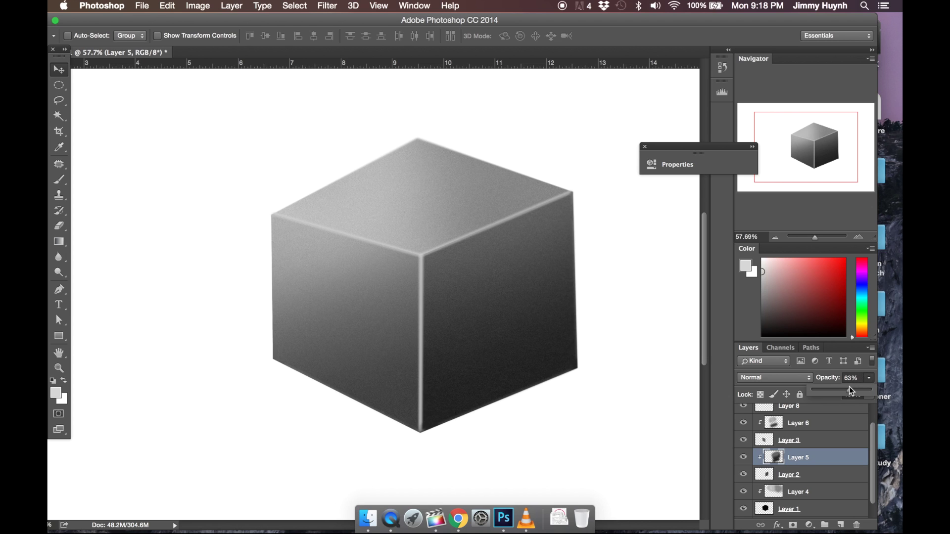
pyautogui.moveTo(849, 388); pyautogui.dragTo(845, 387)
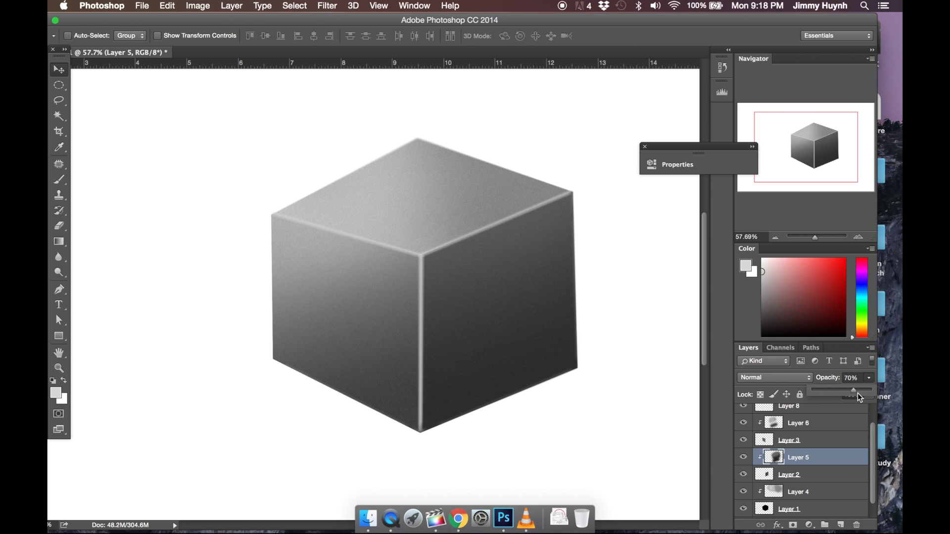
pyautogui.moveTo(862, 394); pyautogui.dragTo(866, 394)
# Switch to the Google Docs notes and highlight the first list of techniques, from Underlay to Shape Bodies
pyautogui.hotkey('ctrl', 'Right')
pyautogui.click(456, 329)
pyautogui.scroll(3, 444, 292)
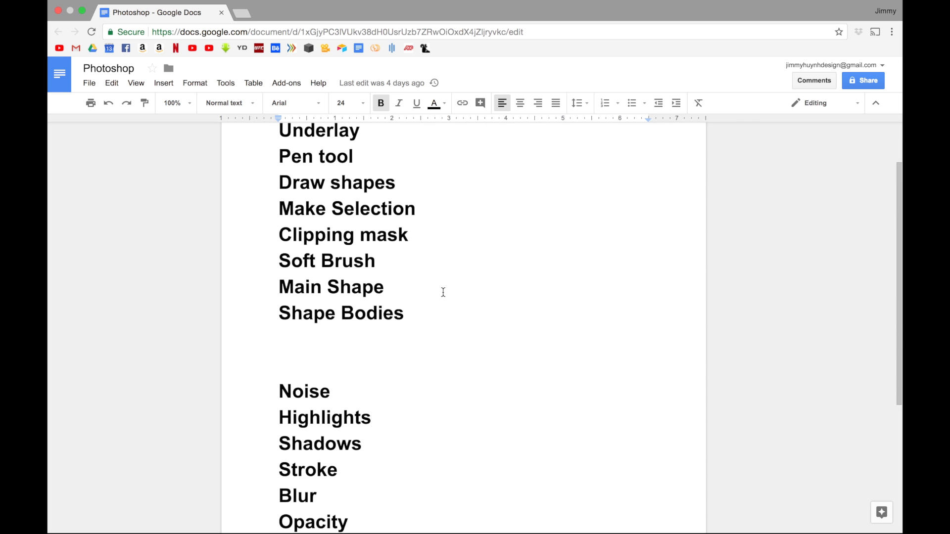
pyautogui.scroll(3, 444, 292)
pyautogui.moveTo(406, 381); pyautogui.dragTo(284, 189)
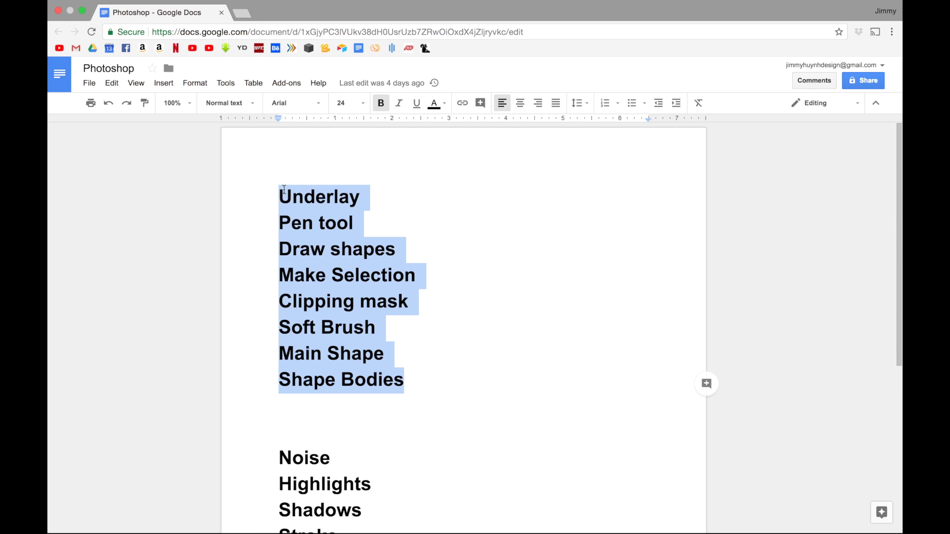